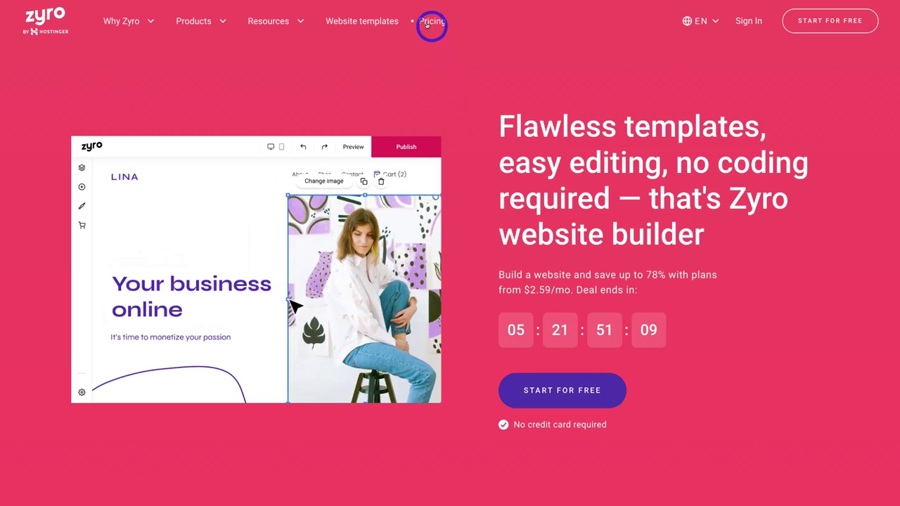
# Compare the Website ($2.59/mo) and Business ($3.59/mo) plans on the Zyro Plans page.
pyautogui.click(431, 21)
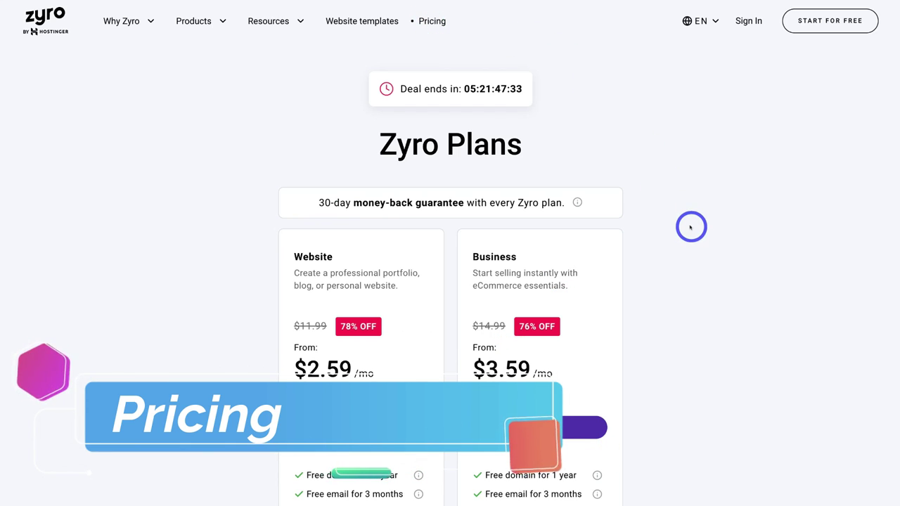
pyautogui.scroll(-2, 689, 223)
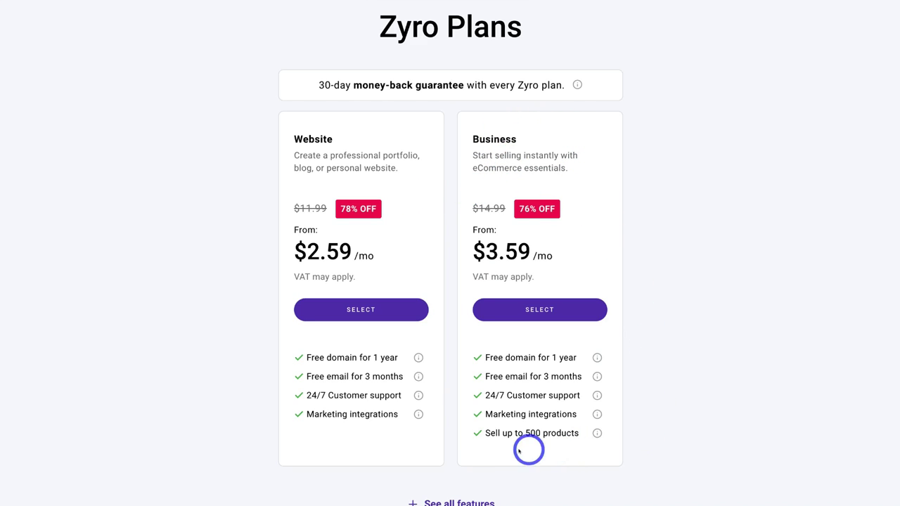
pyautogui.scroll(3, 571, 453)
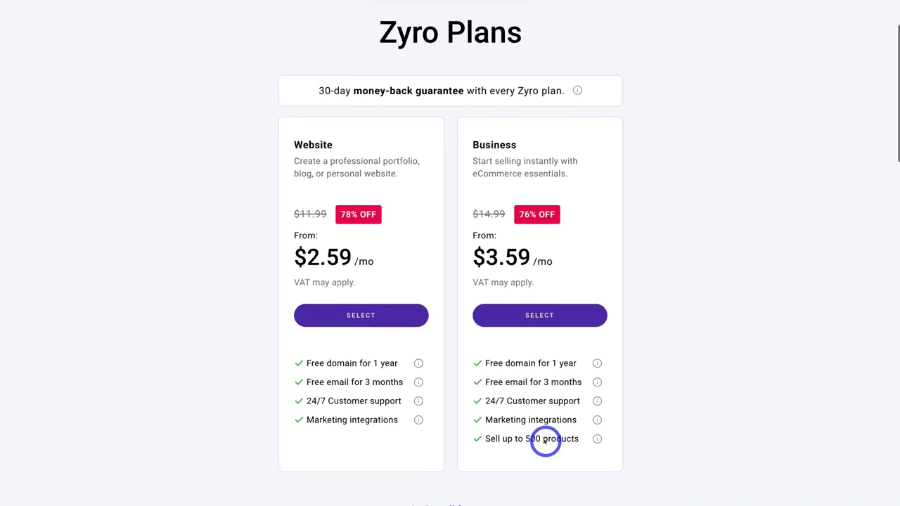
pyautogui.click(199, 21)
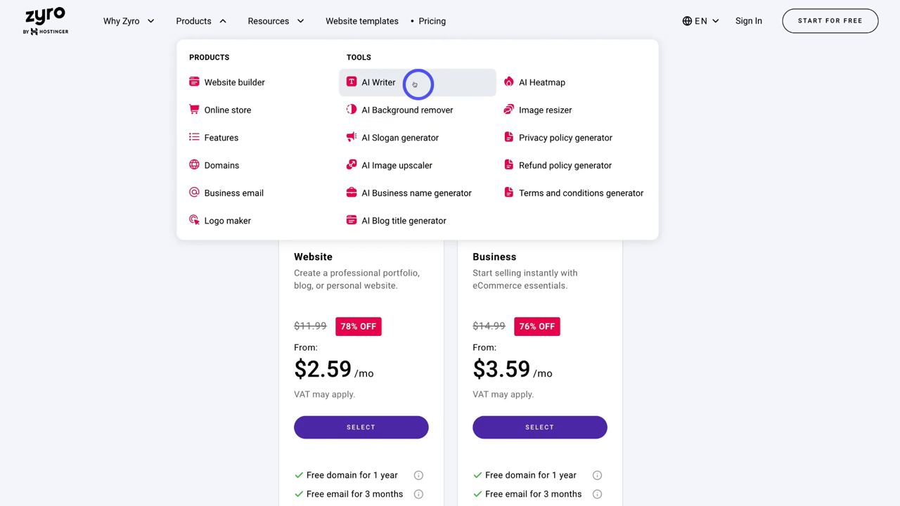
# Filter the template gallery to Marketing and open the full preview of the Kerr template.
pyautogui.click(374, 20)
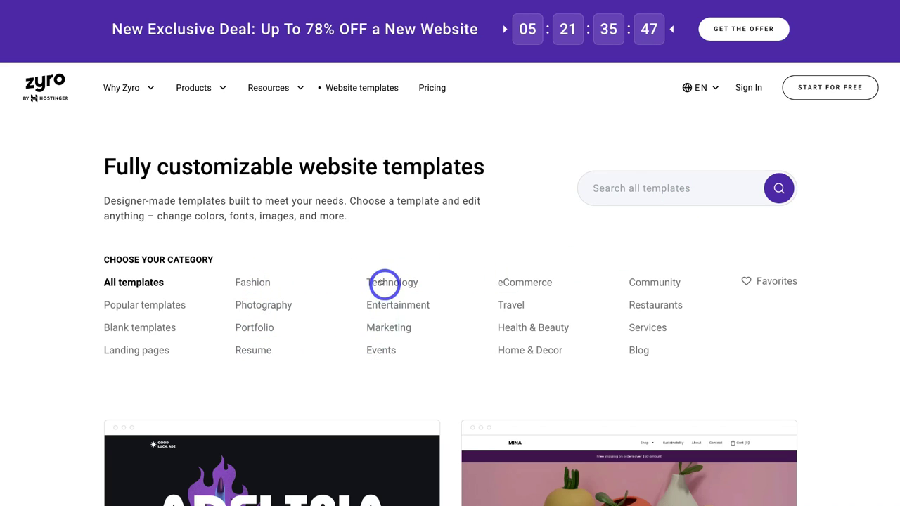
pyautogui.scroll(-4, 384, 282)
pyautogui.scroll(-1, 384, 282)
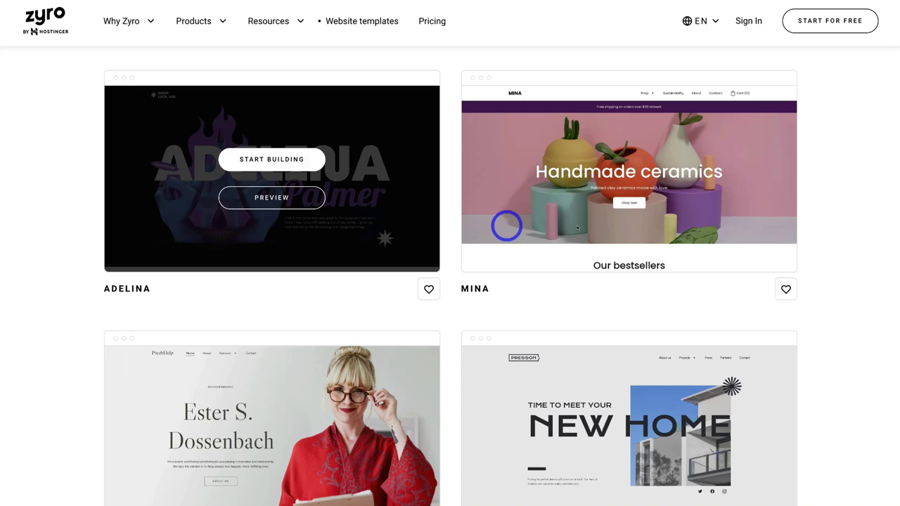
pyautogui.scroll(-2, 555, 225)
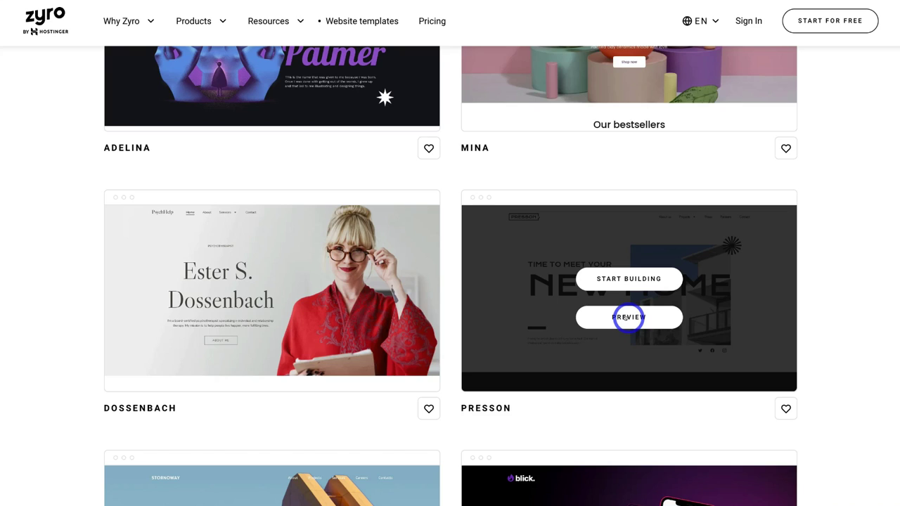
pyautogui.scroll(6, 628, 317)
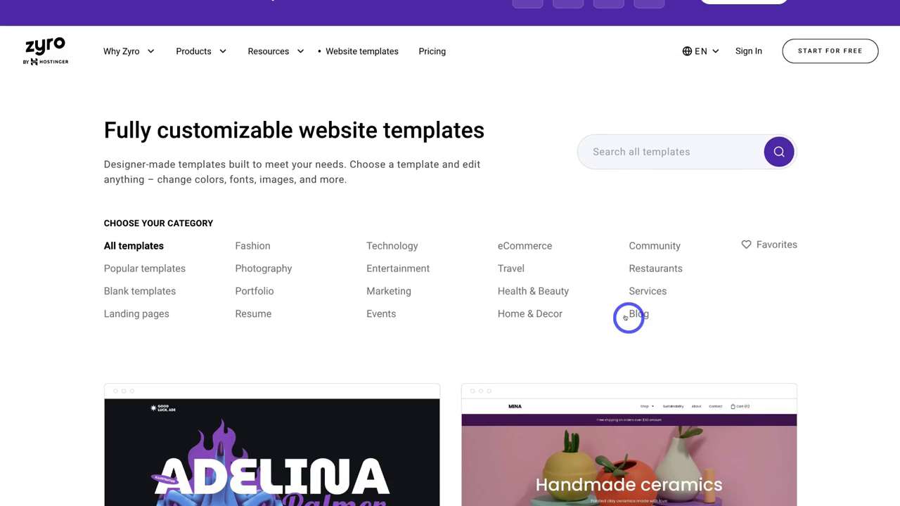
pyautogui.click(391, 291)
pyautogui.scroll(-6, 398, 261)
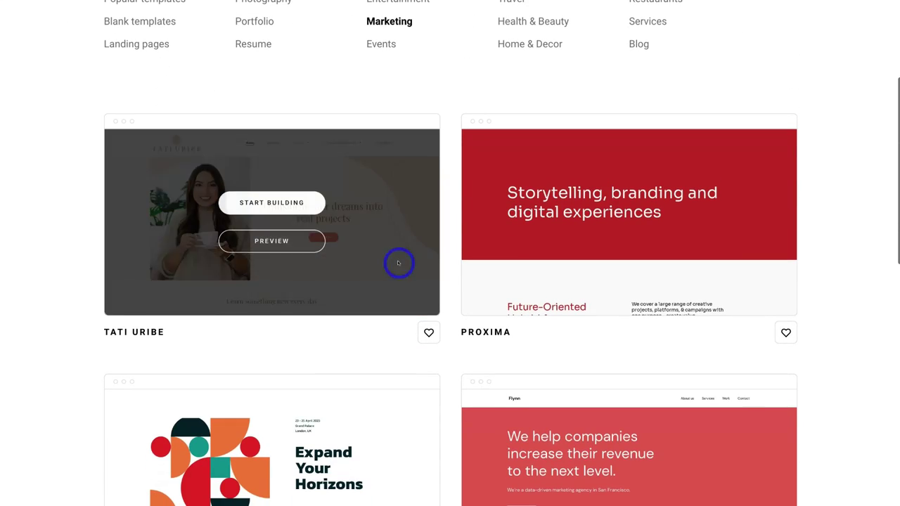
pyautogui.scroll(-3, 398, 263)
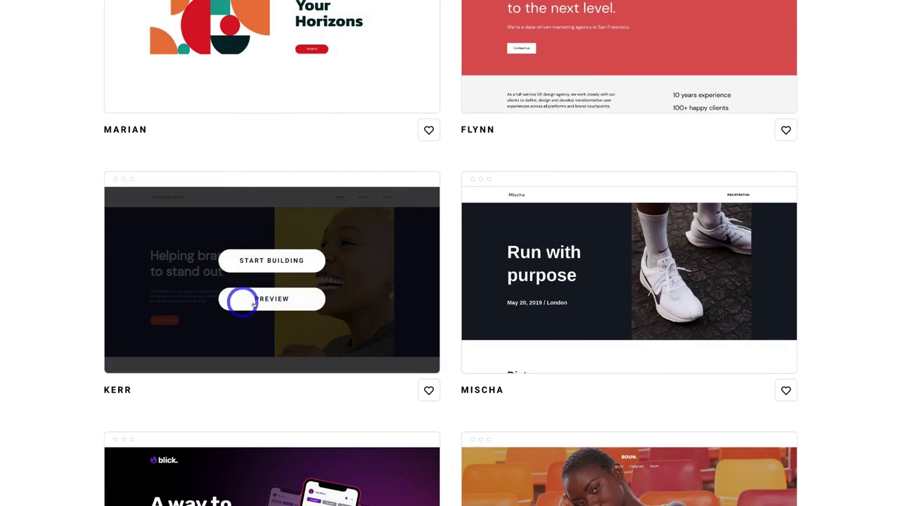
pyautogui.click(291, 299)
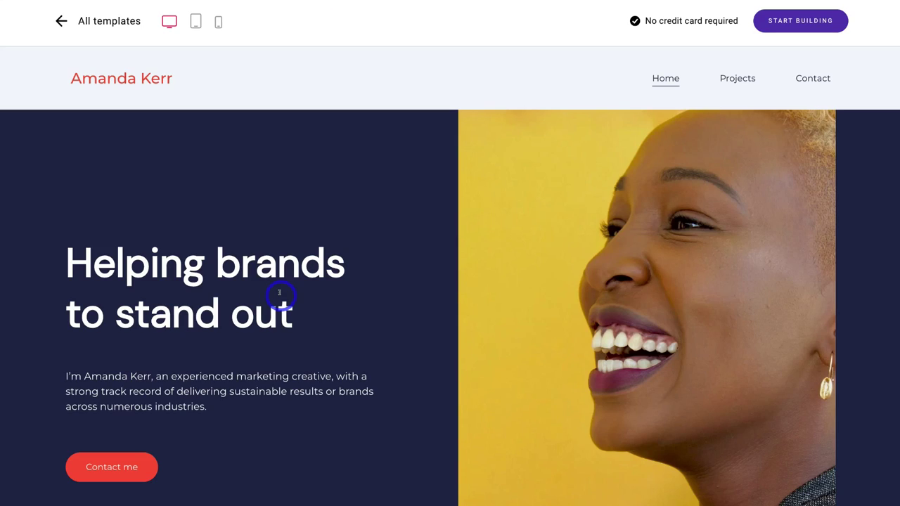
pyautogui.scroll(-15, 368, 291)
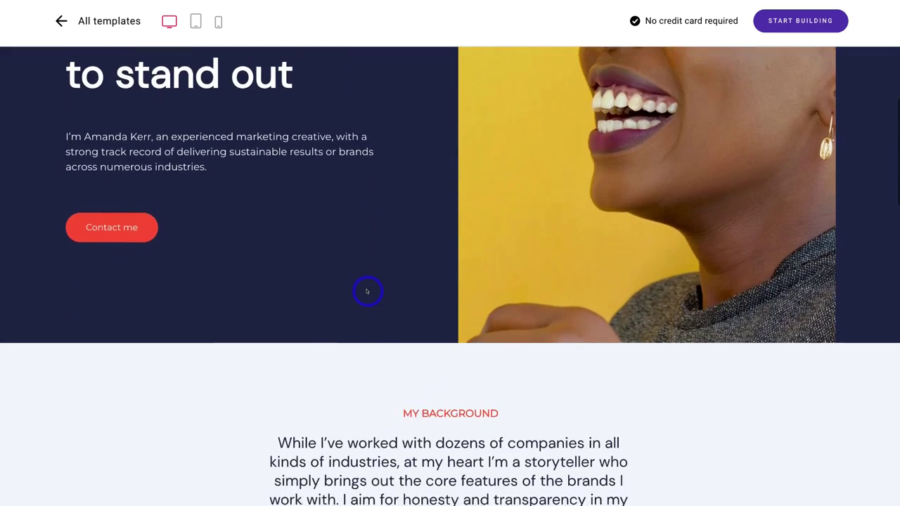
pyautogui.scroll(15, 367, 292)
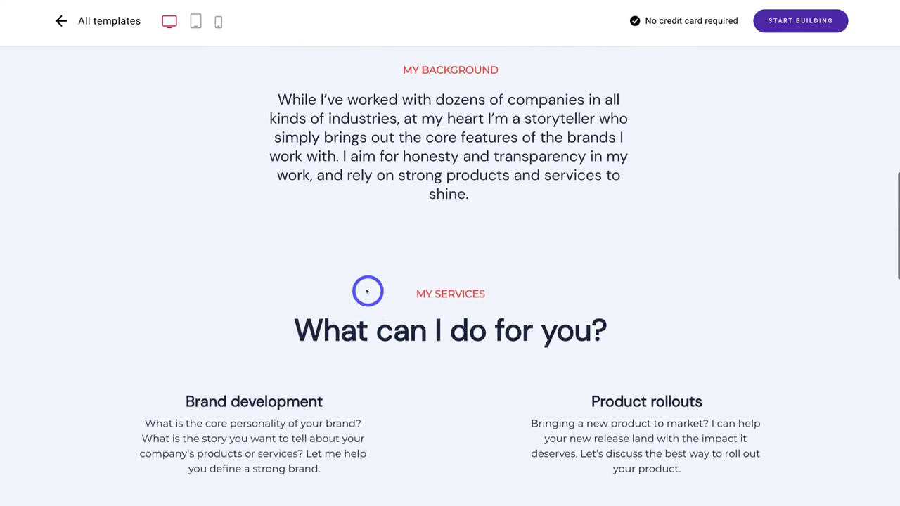
pyautogui.scroll(2, 367, 291)
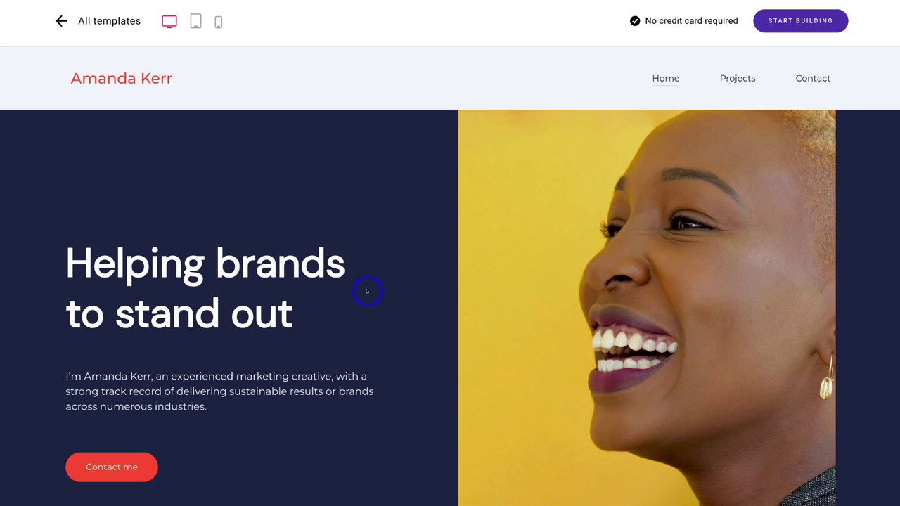
pyautogui.click(195, 23)
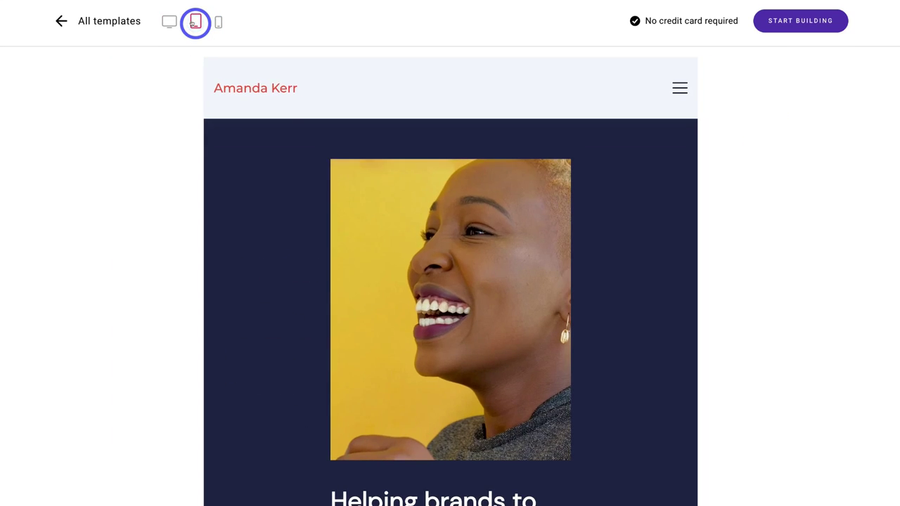
pyautogui.scroll(-3, 372, 227)
pyautogui.scroll(-5, 372, 227)
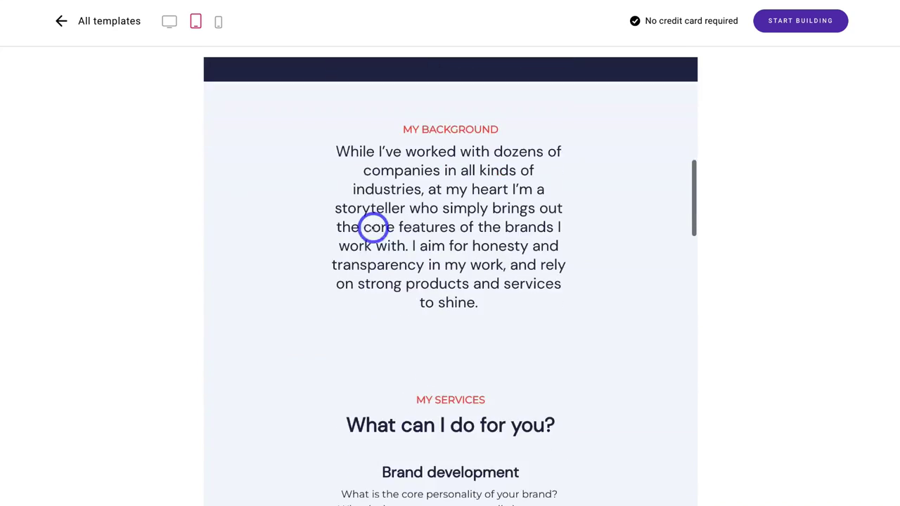
pyautogui.scroll(8, 372, 221)
pyautogui.click(218, 22)
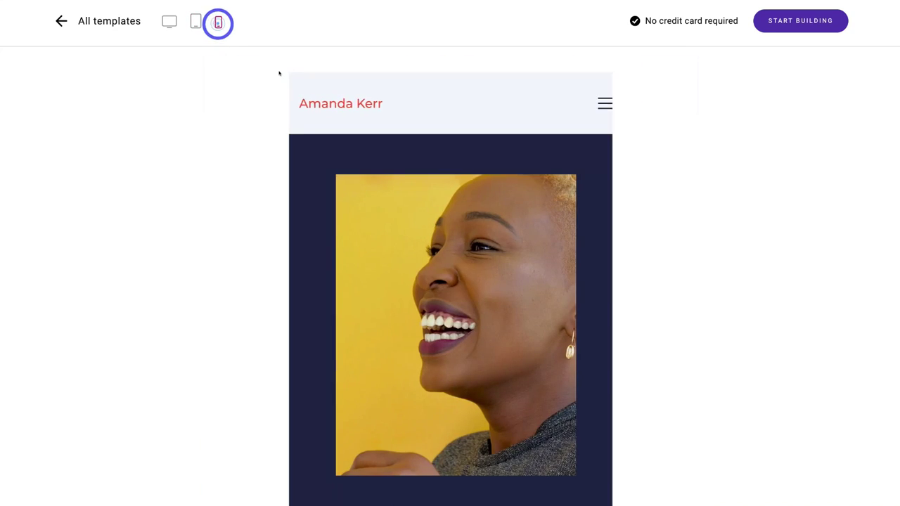
pyautogui.scroll(-3, 437, 260)
pyautogui.scroll(-6, 437, 260)
pyautogui.scroll(10, 436, 261)
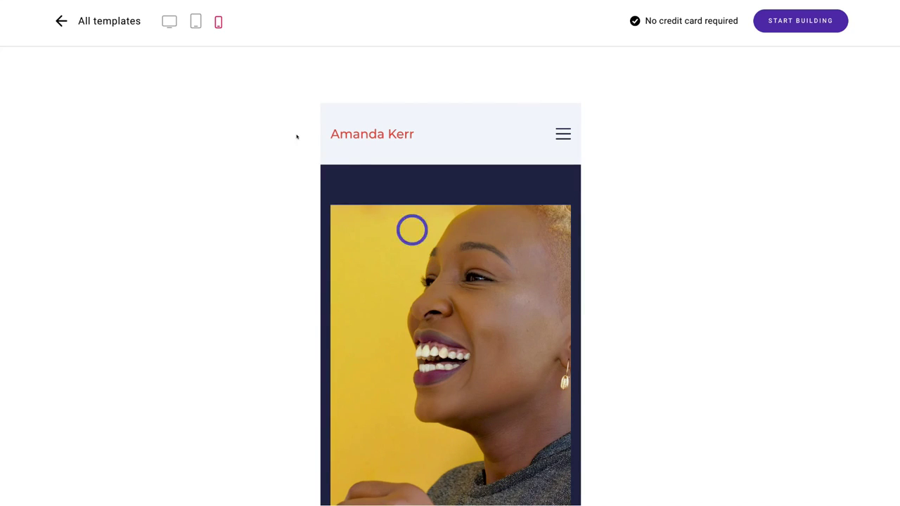
pyautogui.click(170, 23)
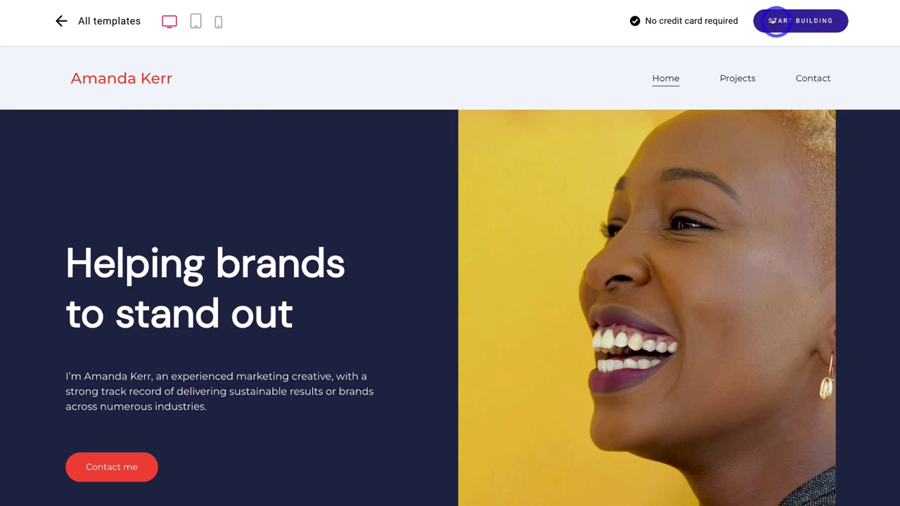
pyautogui.click(793, 20)
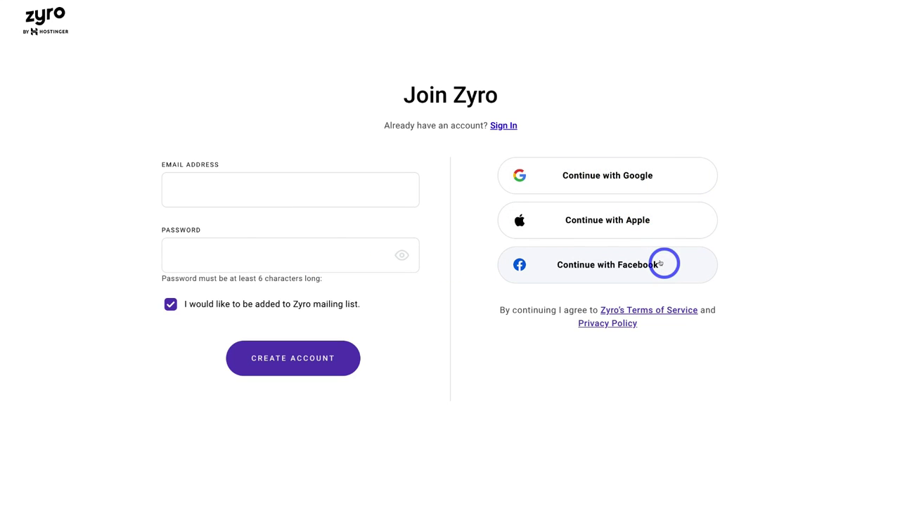
# Sign up with a Google account so the Kerr template opens in the editor.
pyautogui.click(683, 175)
pyautogui.click(539, 328)
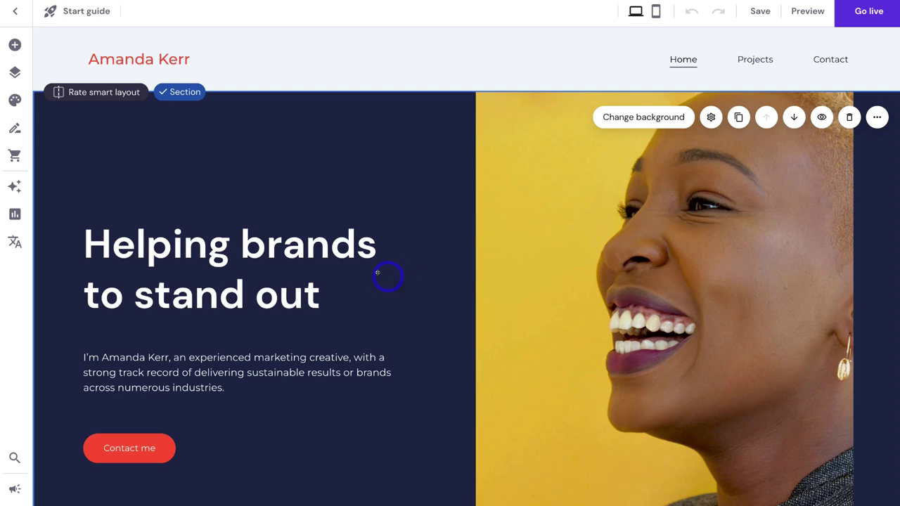
# Replace the hero headline with 'Helping Your Small Business Grow Online' and widen its text box.
pyautogui.click(327, 299)
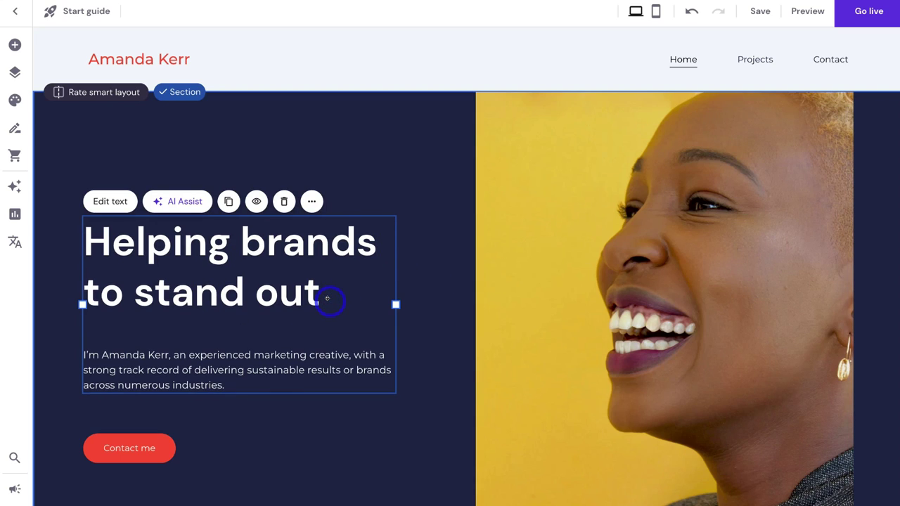
pyautogui.click(111, 201)
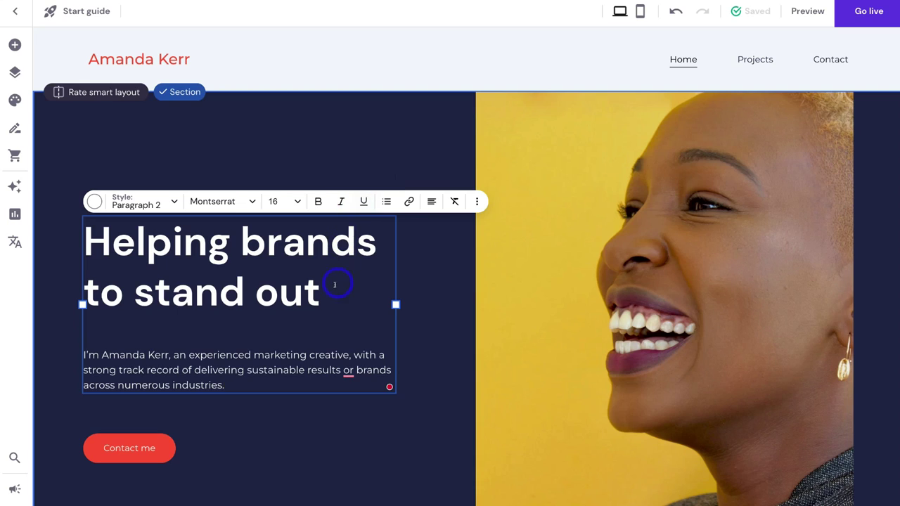
pyautogui.moveTo(334, 288); pyautogui.dragTo(96, 246)
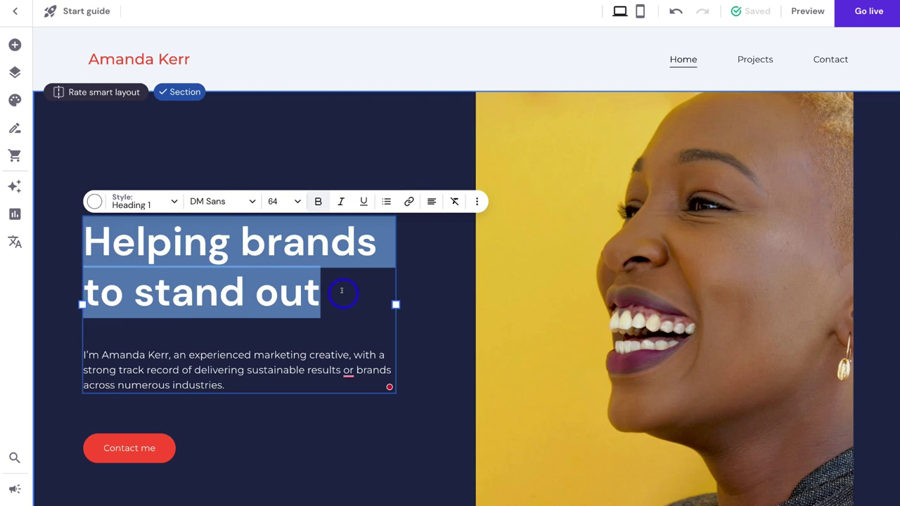
pyautogui.write('Helping Your Small Business Grow Online')
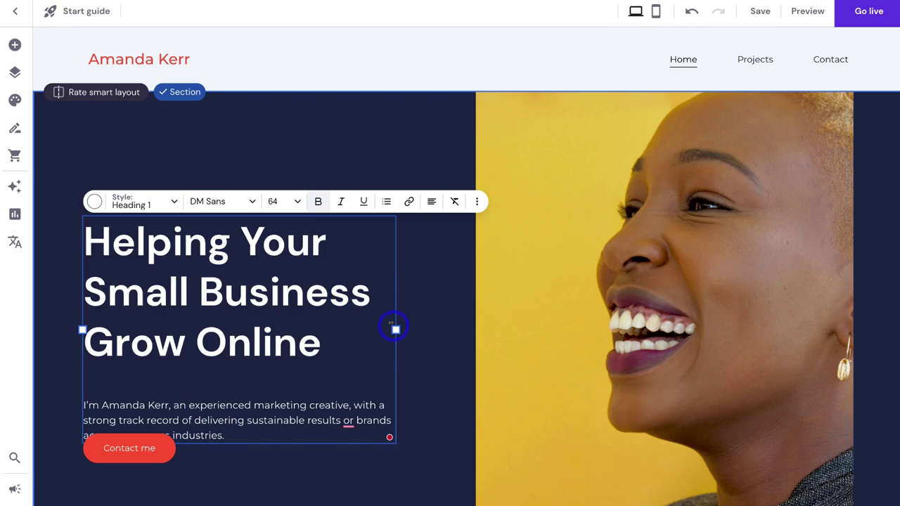
pyautogui.moveTo(396, 327); pyautogui.dragTo(509, 327)
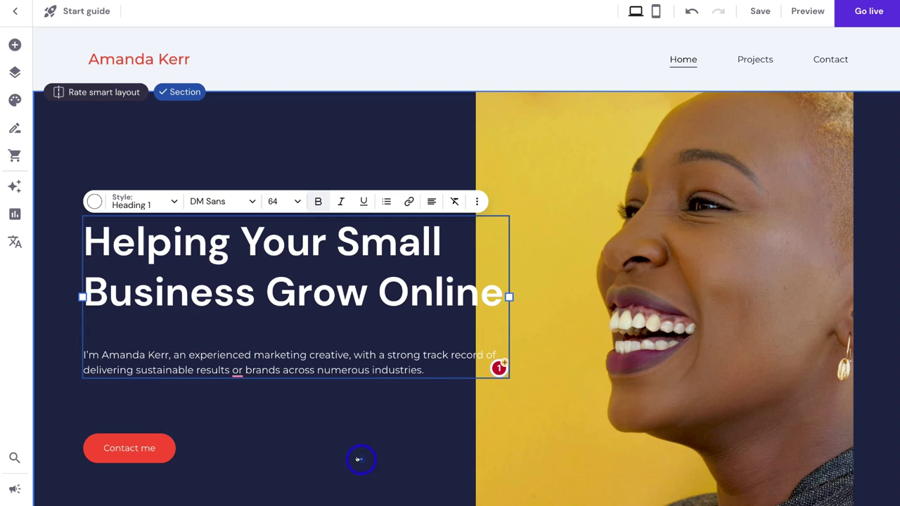
# Move the headline block slightly higher and raise the Contact me button toward the paragraph.
pyautogui.click(358, 459)
pyautogui.click(326, 283)
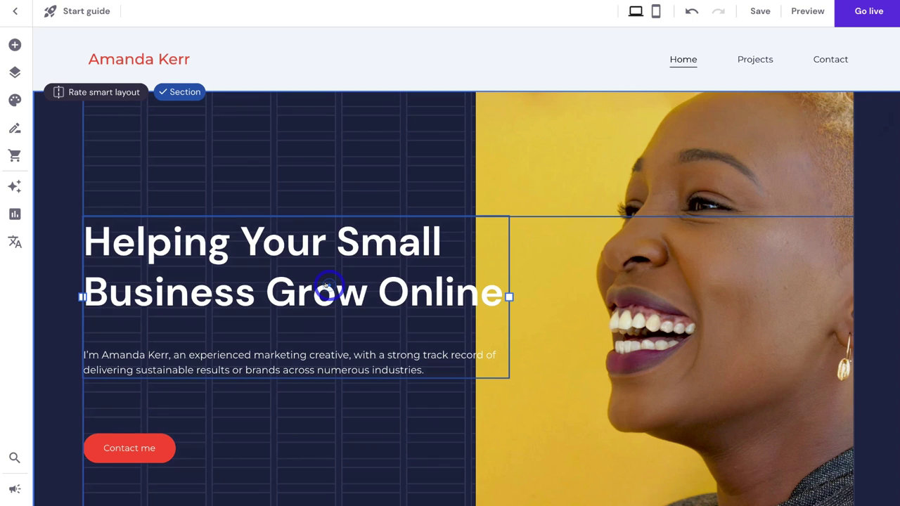
pyautogui.moveTo(325, 261); pyautogui.dragTo(320, 286)
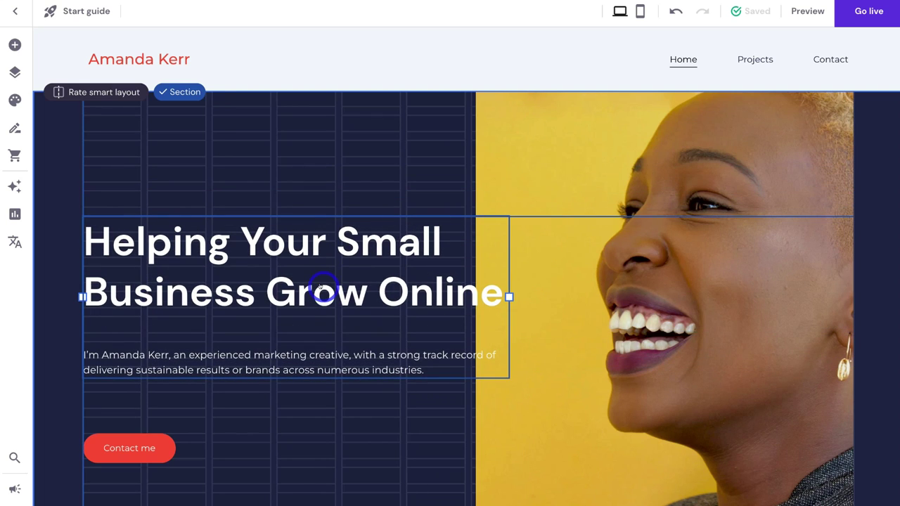
pyautogui.moveTo(320, 286)
pyautogui.mouseDown()
pyautogui.moveTo(322, 305)
pyautogui.moveTo(345, 287)
pyautogui.moveTo(320, 270)
pyautogui.moveTo(337, 282)
pyautogui.moveTo(328, 277)
pyautogui.mouseUp()
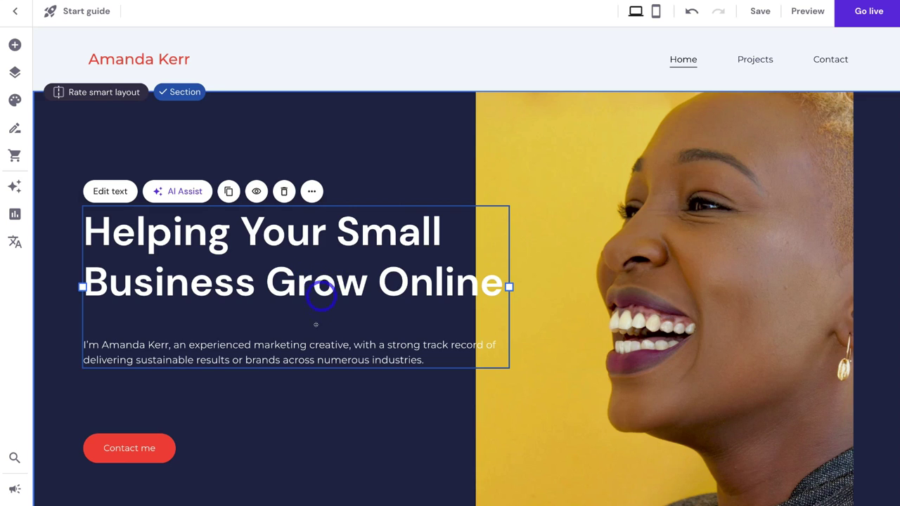
pyautogui.moveTo(123, 452); pyautogui.dragTo(124, 417)
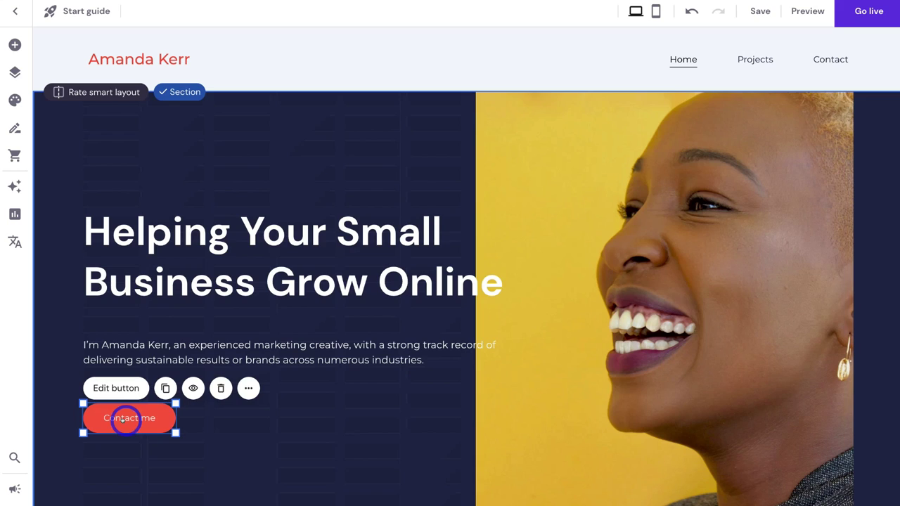
# Change the hero button's label from Contact me to 'Get Started'.
pyautogui.click(113, 389)
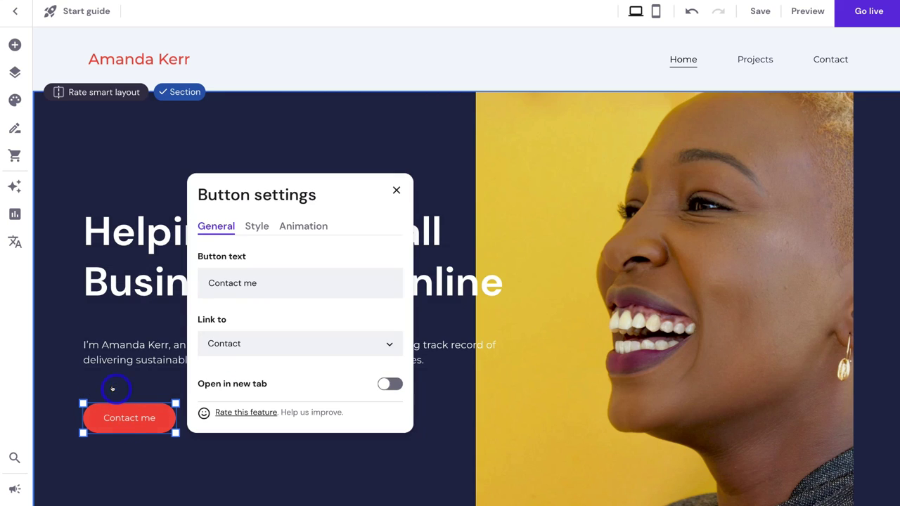
pyautogui.click(255, 279)
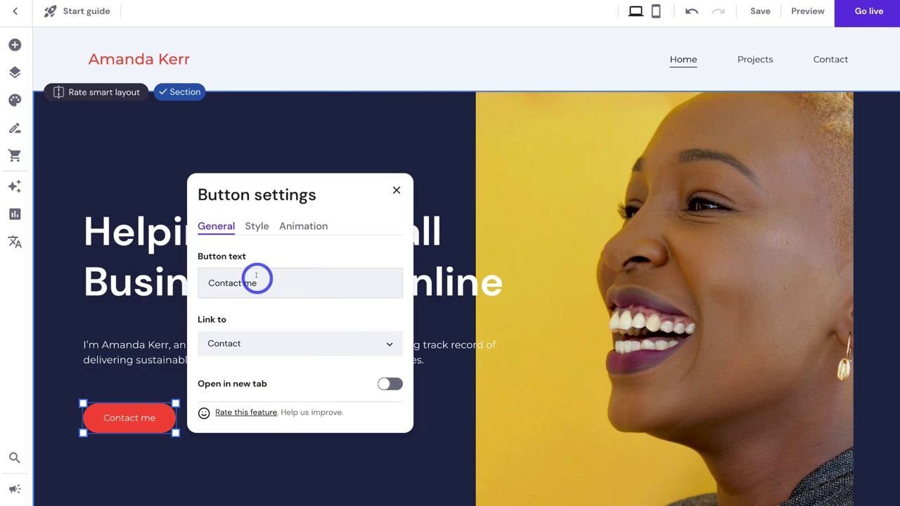
pyautogui.moveTo(279, 286); pyautogui.dragTo(189, 284)
pyautogui.write('Get Started')
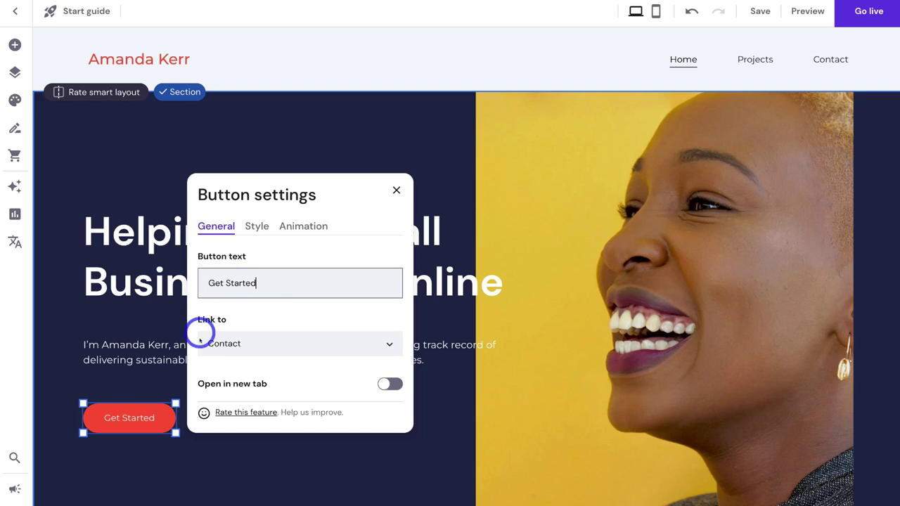
# Confirm the button still links to the Contact page and review its Style and Animation options.
pyautogui.click(247, 344)
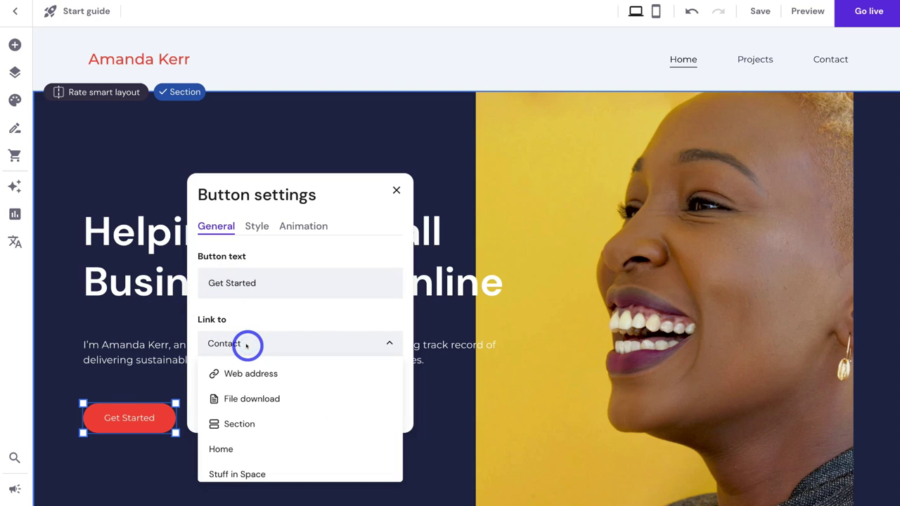
pyautogui.scroll(-2, 257, 401)
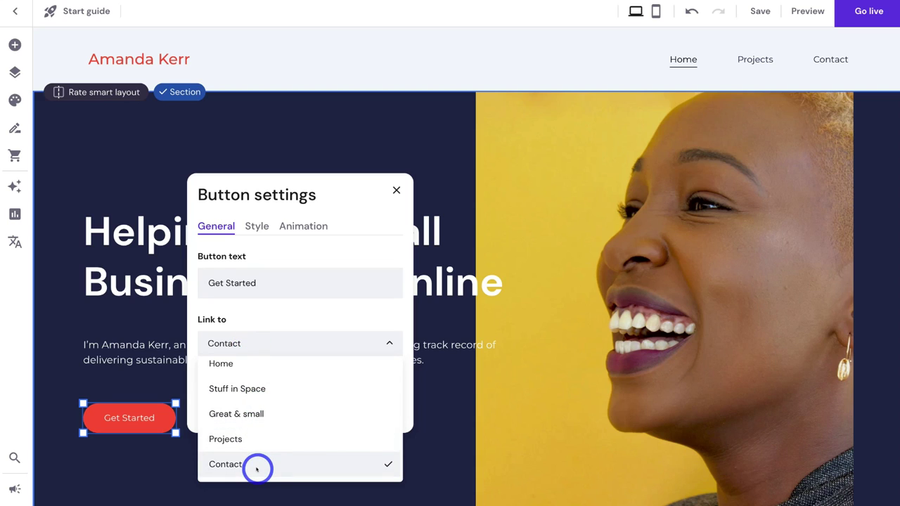
pyautogui.scroll(1, 256, 443)
pyautogui.scroll(3, 256, 442)
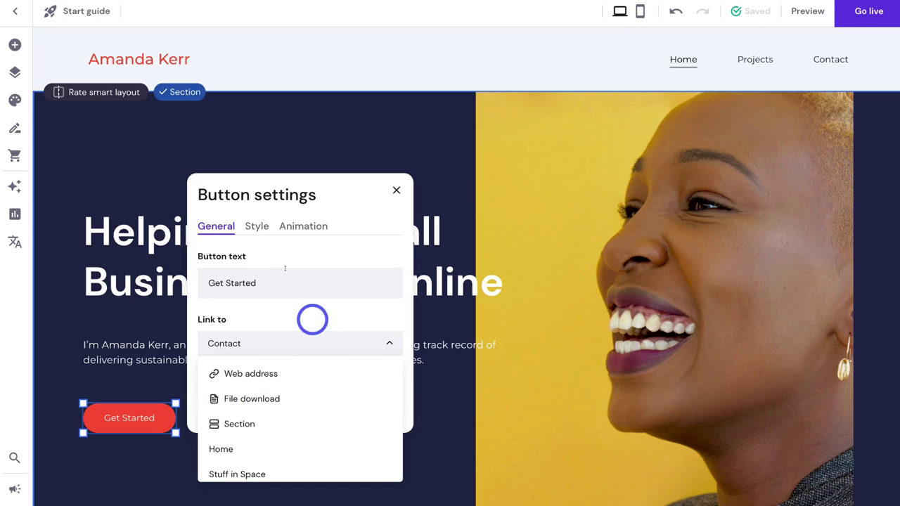
pyautogui.click(256, 226)
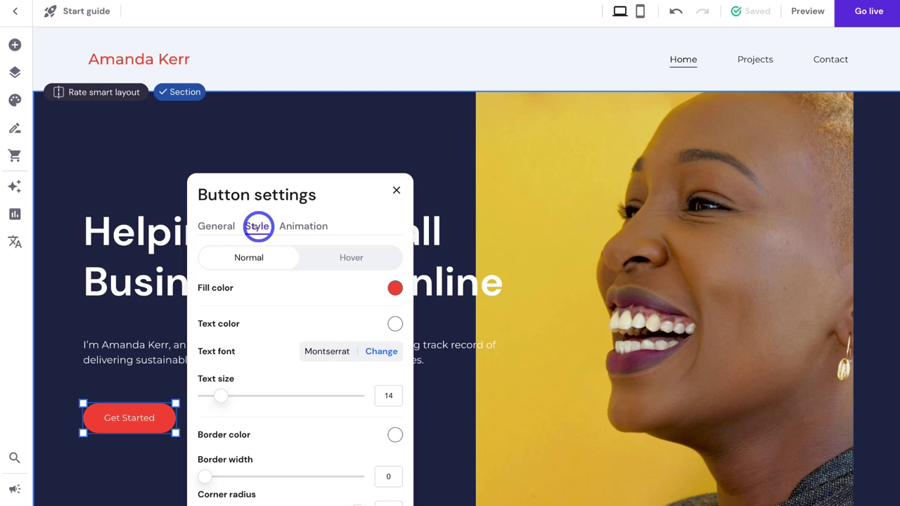
pyautogui.scroll(-2, 312, 333)
pyautogui.scroll(2, 312, 333)
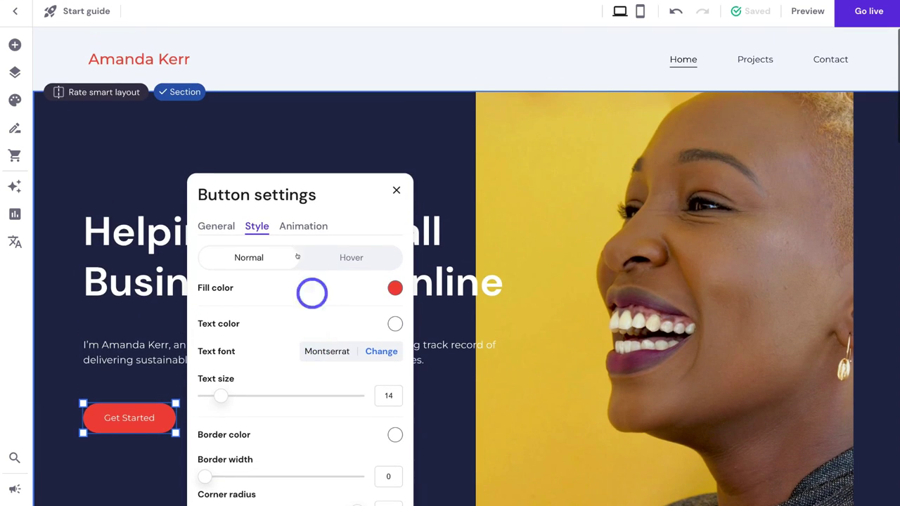
pyautogui.click(311, 226)
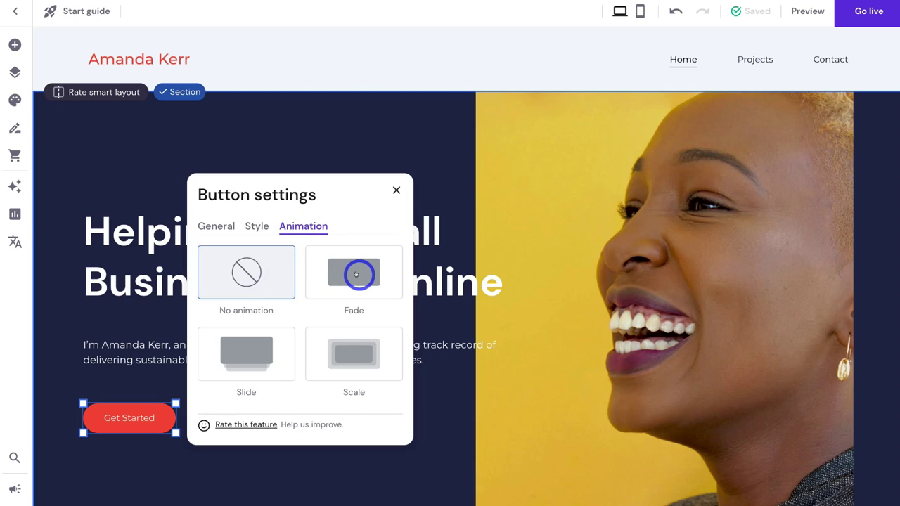
# Close the button settings and nudge the My Background paragraph slightly lower.
pyautogui.click(396, 190)
pyautogui.scroll(-5, 417, 284)
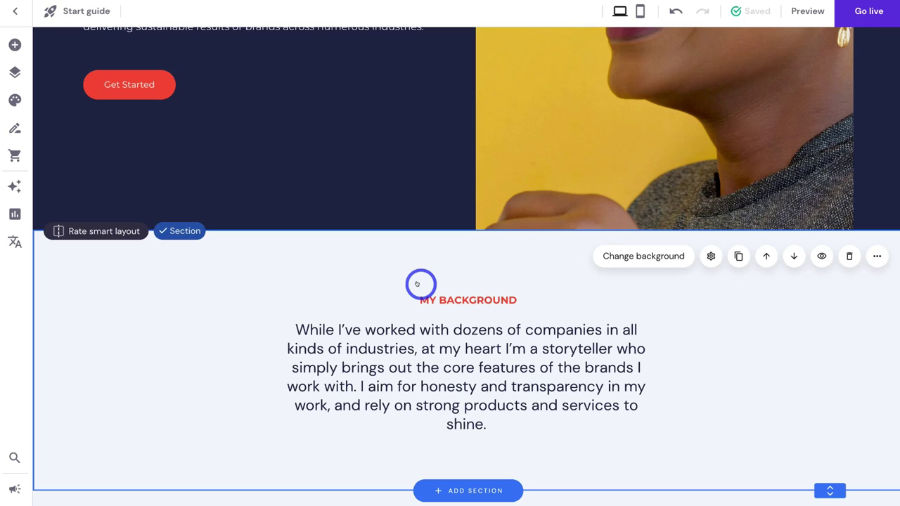
pyautogui.click(391, 336)
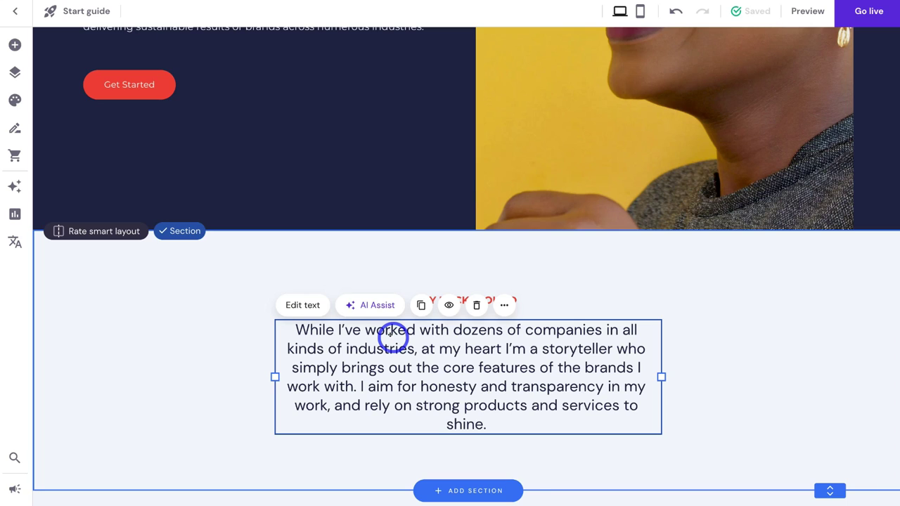
pyautogui.moveTo(391, 337); pyautogui.dragTo(406, 346)
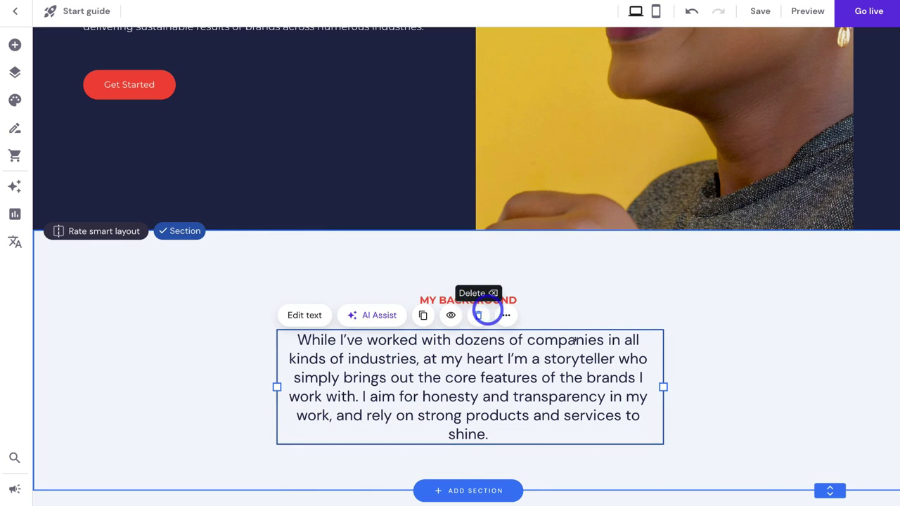
# Select the services heading and its Brand development, Product rollouts, Perception management and Creative marketing blocks.
pyautogui.scroll(-3, 600, 345)
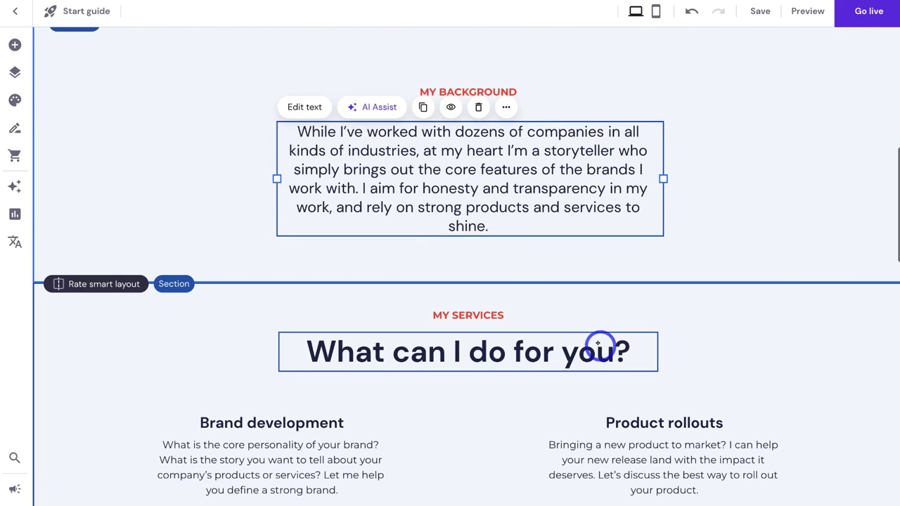
pyautogui.click(505, 347)
pyautogui.scroll(-3, 505, 347)
pyautogui.click(305, 307)
pyautogui.click(644, 304)
pyautogui.scroll(-2, 644, 304)
pyautogui.click(643, 317)
pyautogui.click(325, 302)
pyautogui.scroll(-10, 325, 302)
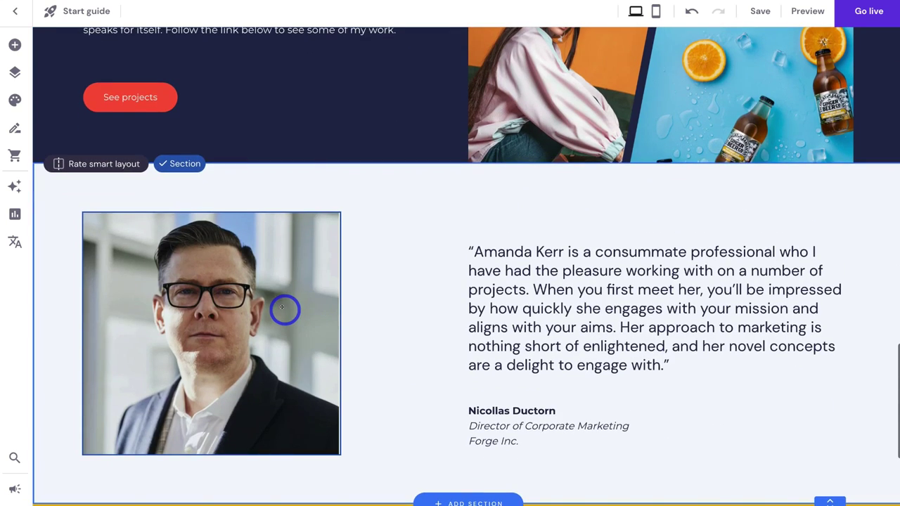
pyautogui.click(283, 309)
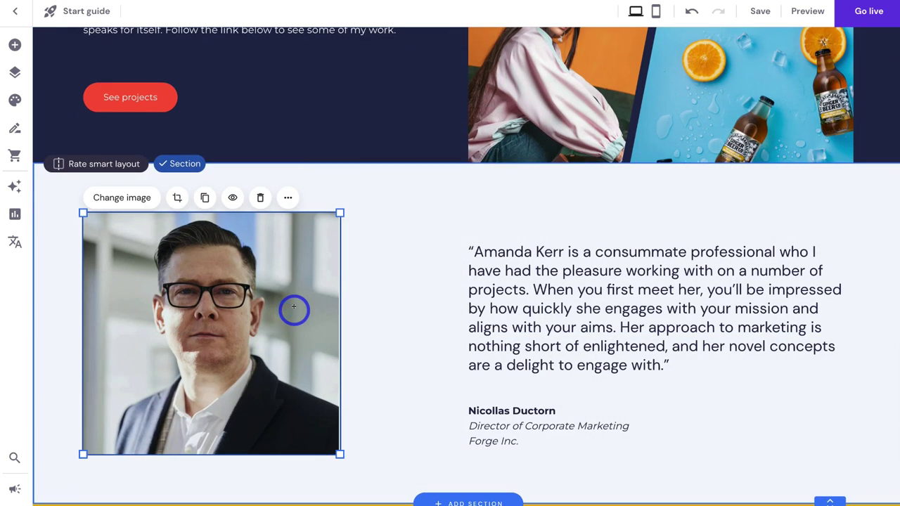
pyautogui.click(135, 199)
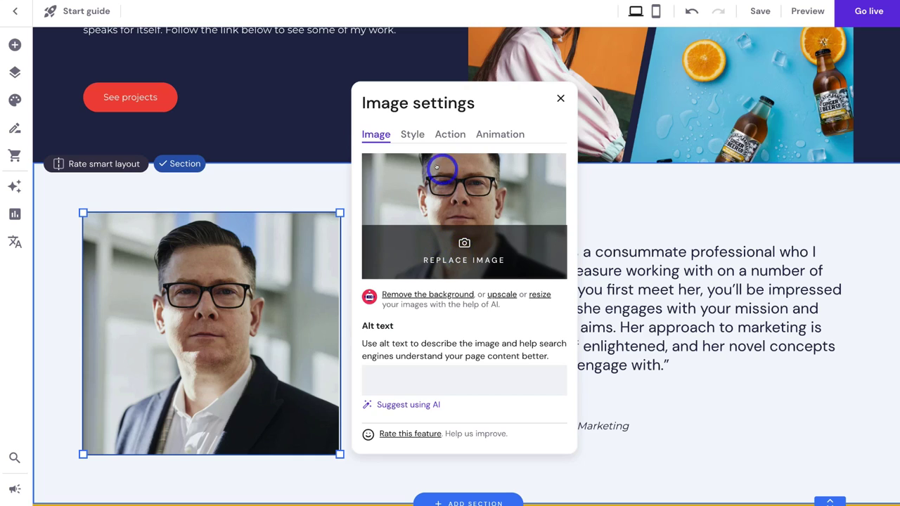
pyautogui.click(413, 134)
pyautogui.click(447, 134)
pyautogui.click(495, 134)
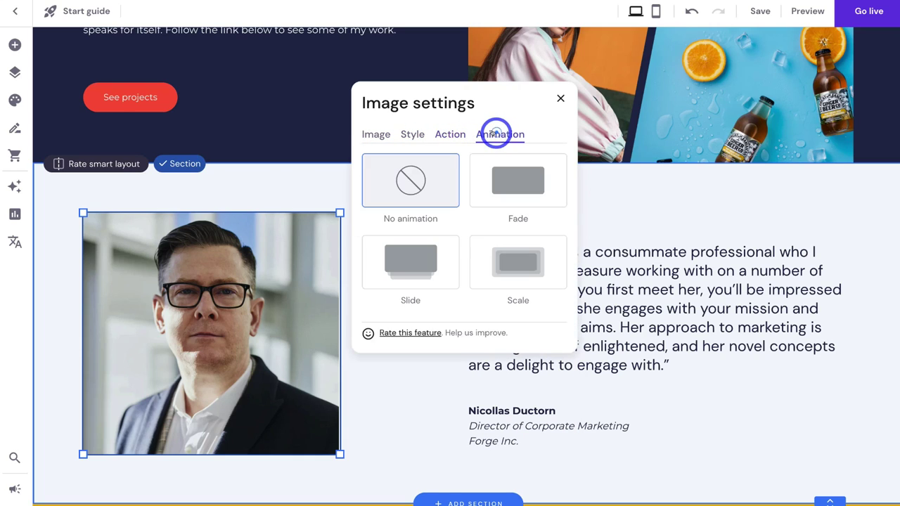
pyautogui.click(558, 98)
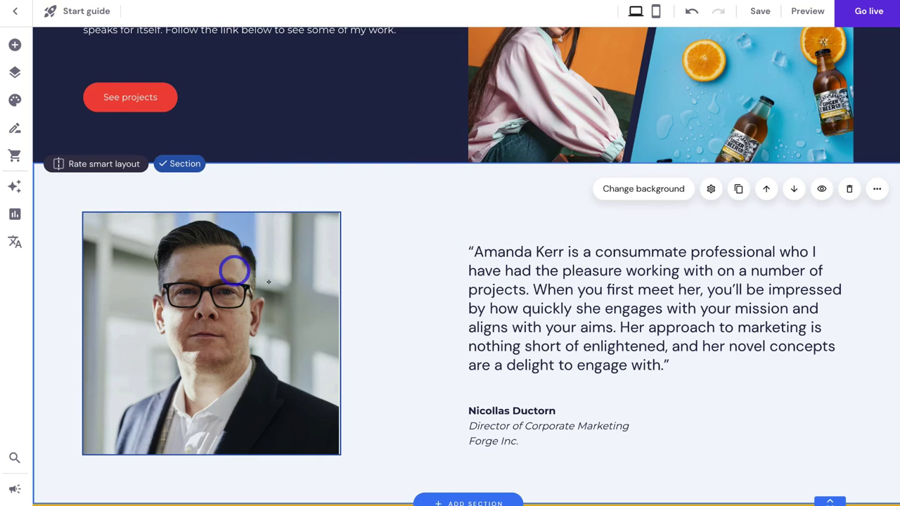
pyautogui.scroll(5, 533, 259)
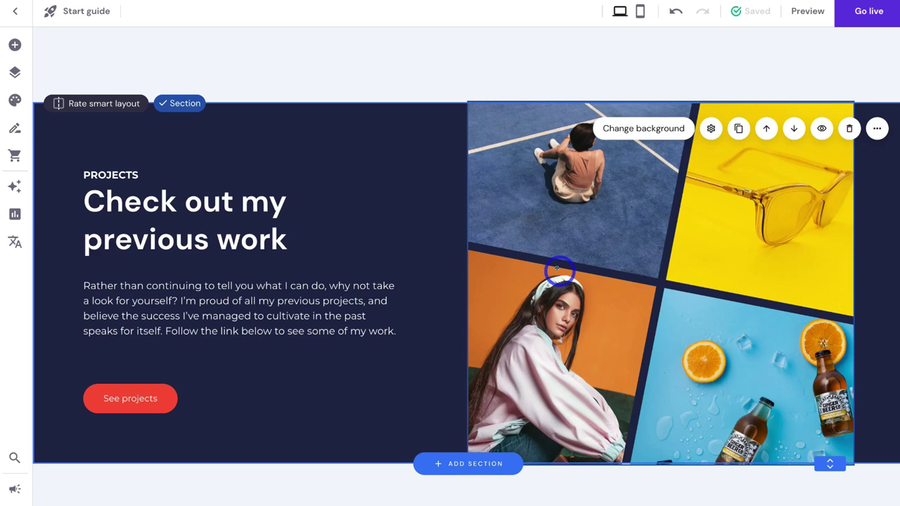
# Generate My Background text with AI Assist from a prompt about working with a small-business marketing company.
pyautogui.scroll(10, 556, 268)
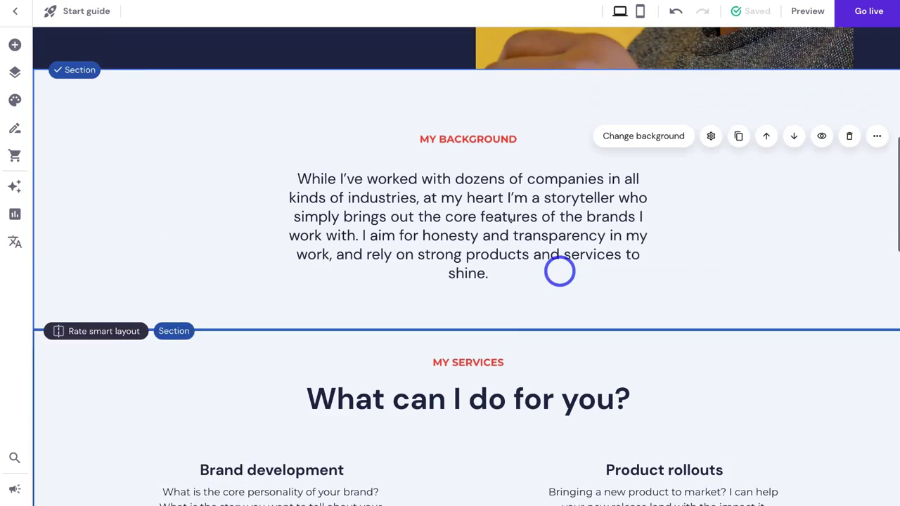
pyautogui.click(452, 242)
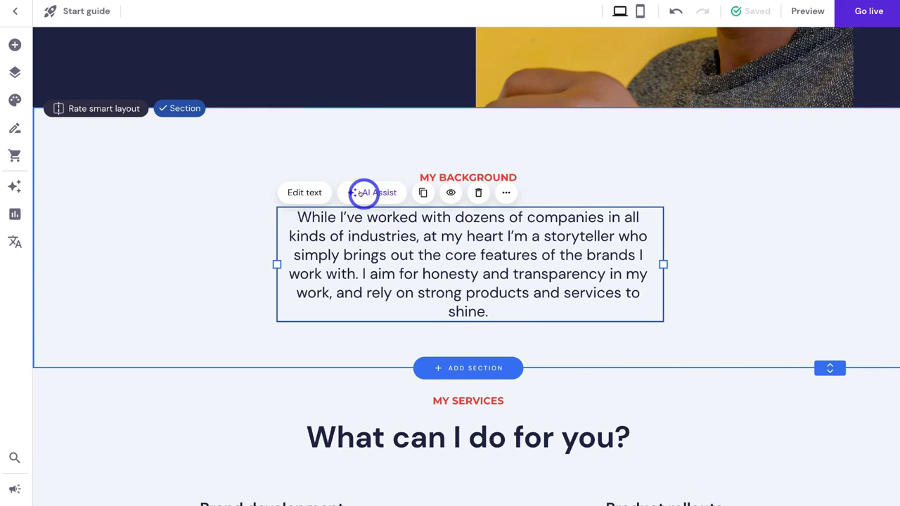
pyautogui.click(380, 193)
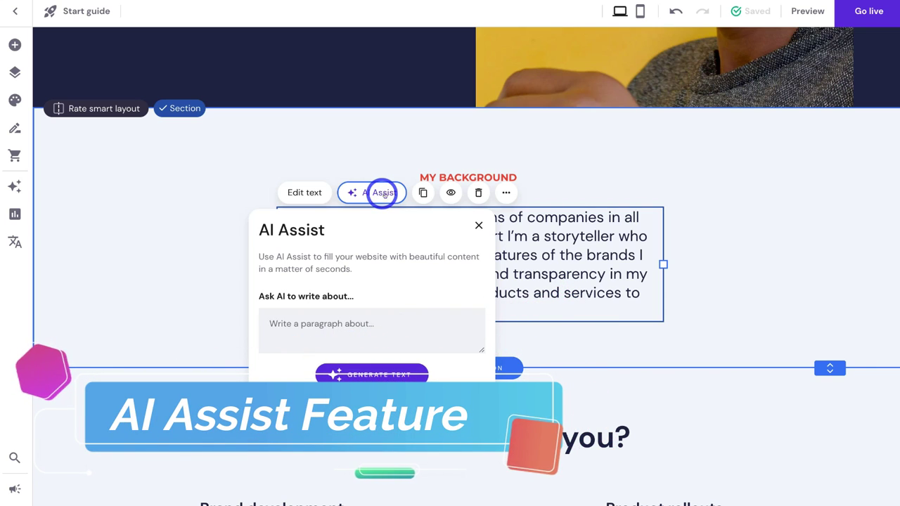
pyautogui.click(341, 322)
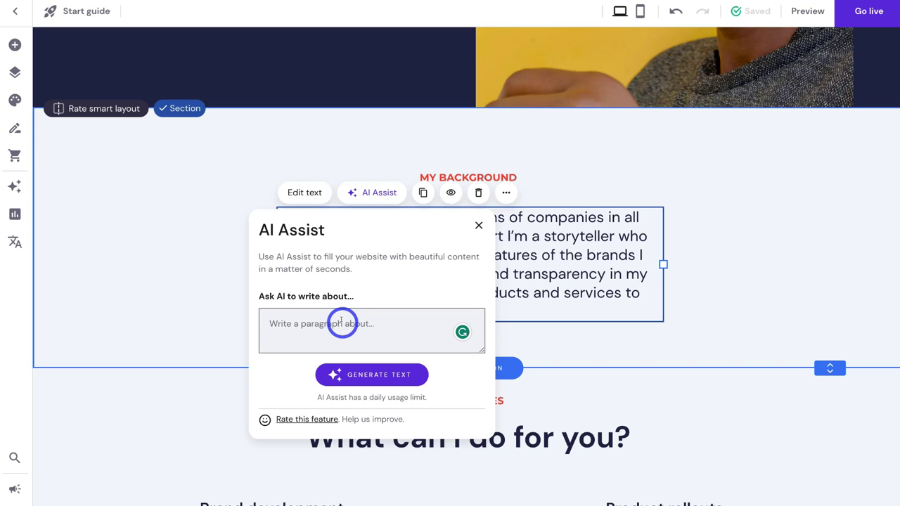
pyautogui.write('Write a compelling paragraph about why people should work with our marketing company for small businesses.')
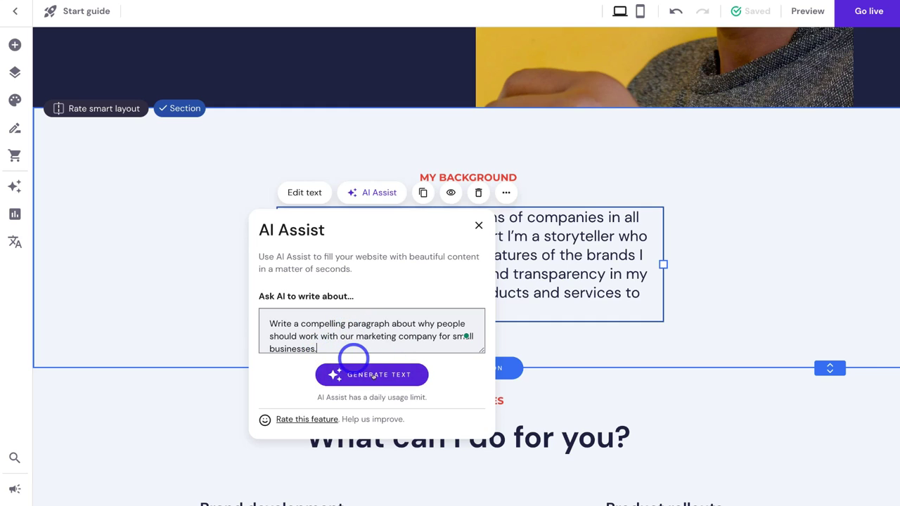
pyautogui.click(382, 374)
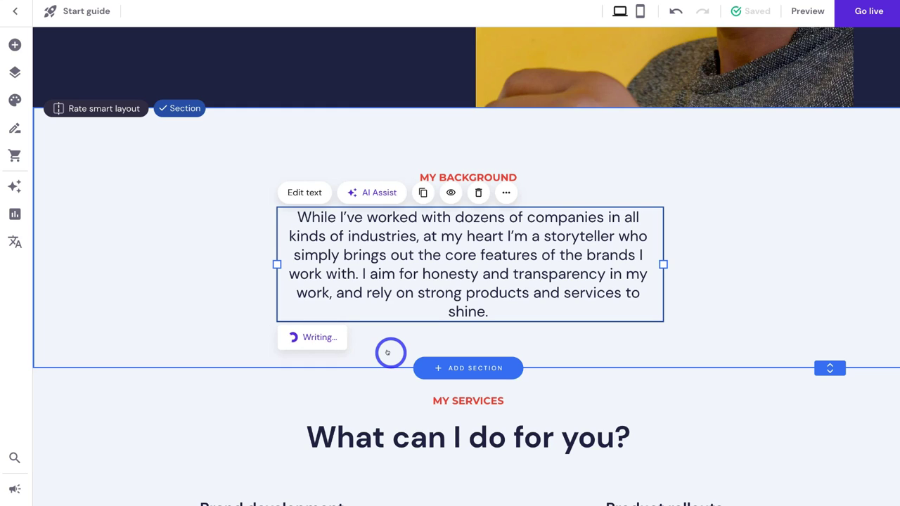
# Keep the AI-written text and delete the original My Background paragraph.
pyautogui.scroll(1, 388, 350)
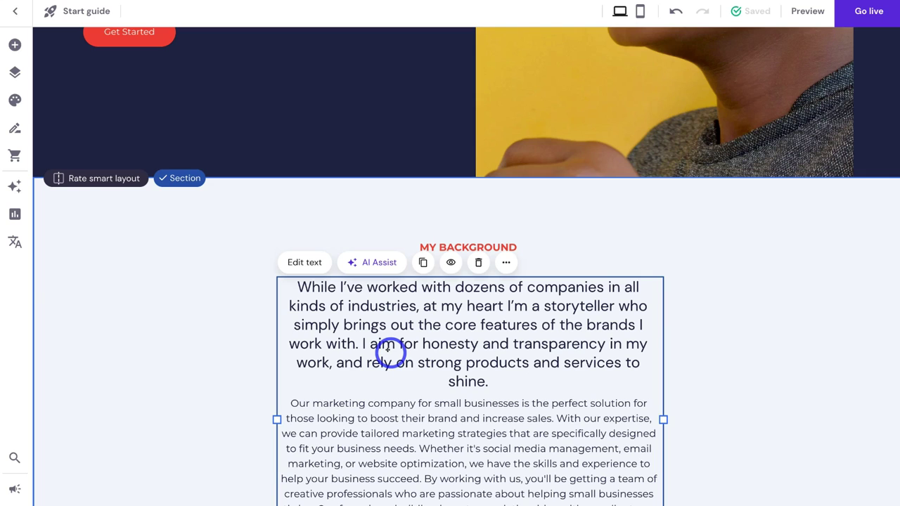
pyautogui.scroll(-2, 388, 350)
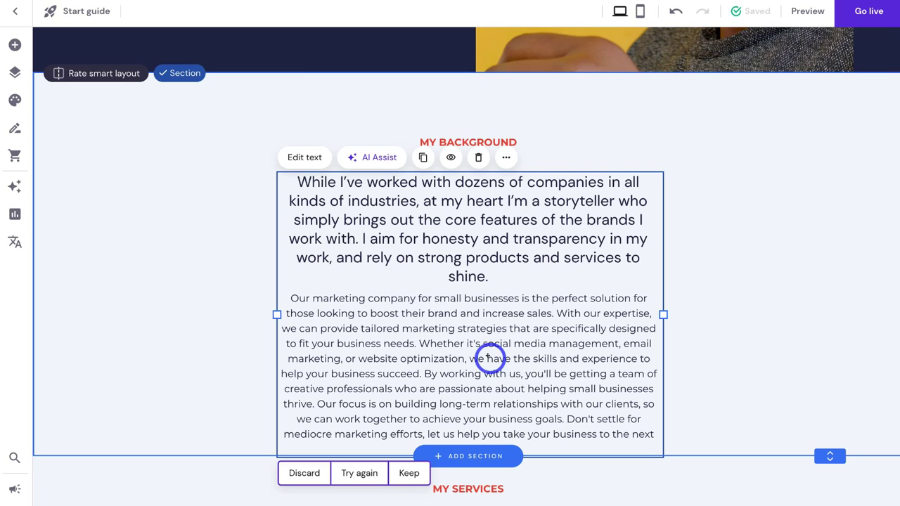
pyautogui.click(304, 157)
pyautogui.click(462, 251)
pyautogui.moveTo(490, 276); pyautogui.dragTo(277, 182)
pyautogui.press('BackSpace')
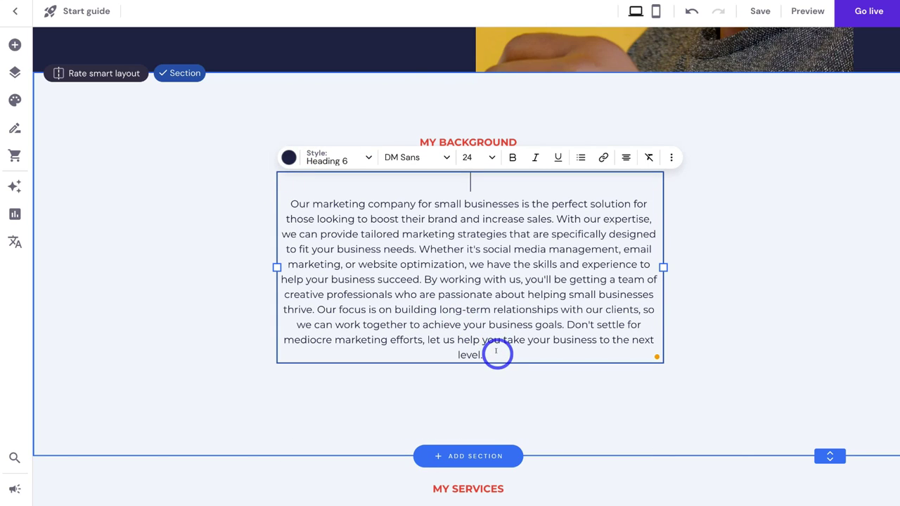
# Set the new paragraph to font size 18 and shorten the My Background section.
pyautogui.moveTo(496, 352); pyautogui.dragTo(291, 203)
pyautogui.click(490, 158)
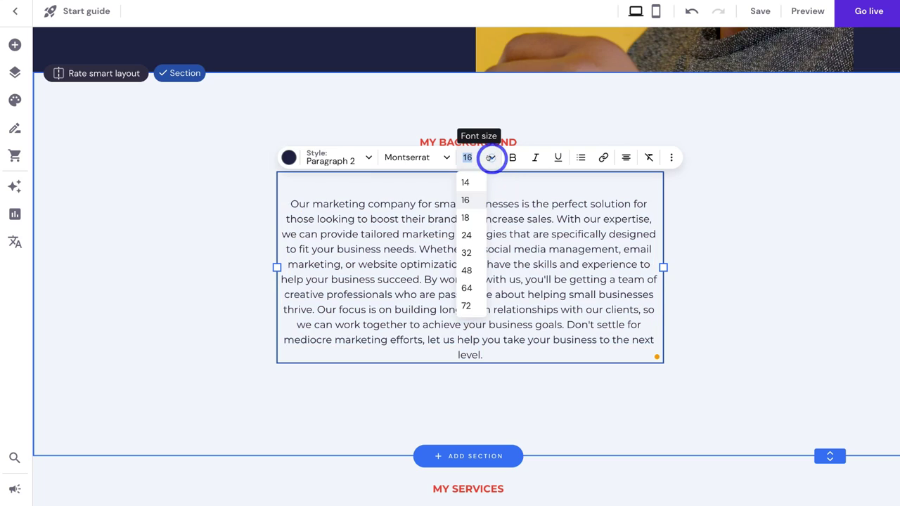
pyautogui.click(472, 217)
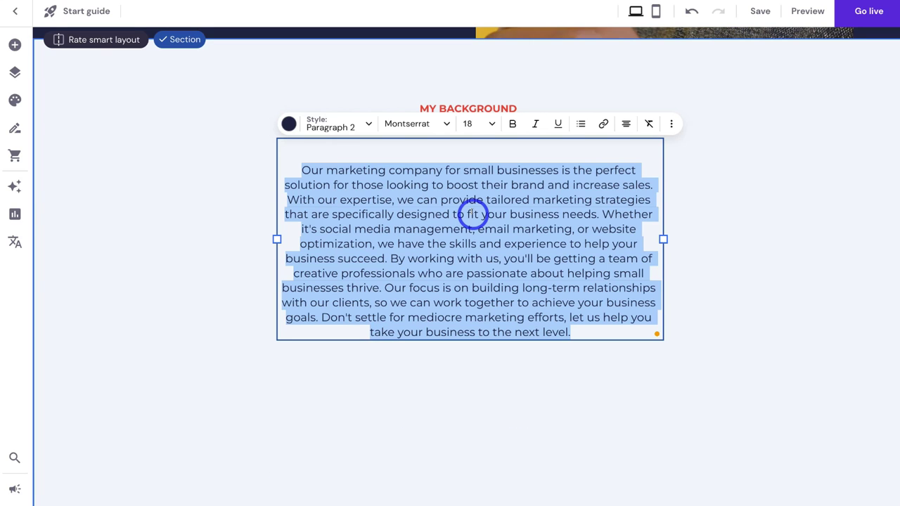
pyautogui.click(741, 246)
pyautogui.scroll(-3, 742, 244)
pyautogui.scroll(-1, 742, 246)
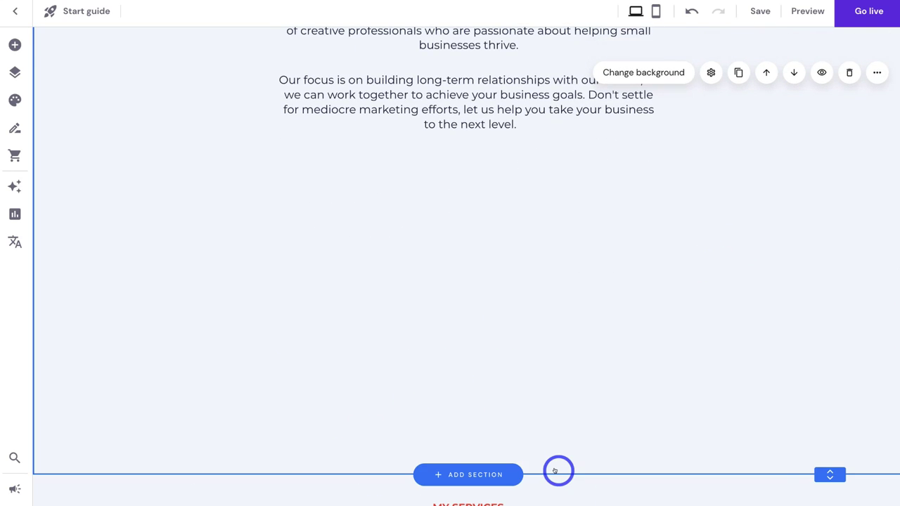
pyautogui.moveTo(824, 473); pyautogui.dragTo(766, 248)
# Insert a Video section with the video on the left and 'Build your own dreams' text on the right.
pyautogui.scroll(-4, 764, 275)
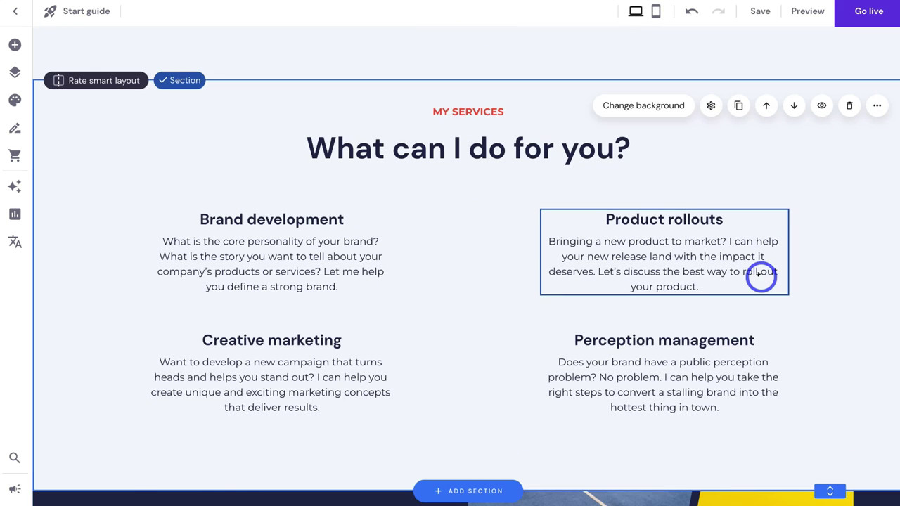
pyautogui.click(469, 338)
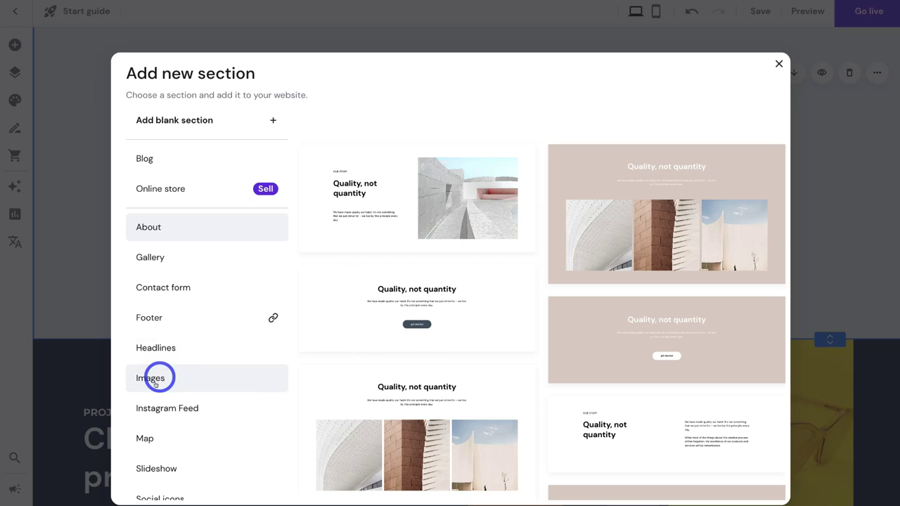
pyautogui.scroll(-4, 161, 398)
pyautogui.scroll(-2, 159, 400)
pyautogui.click(178, 401)
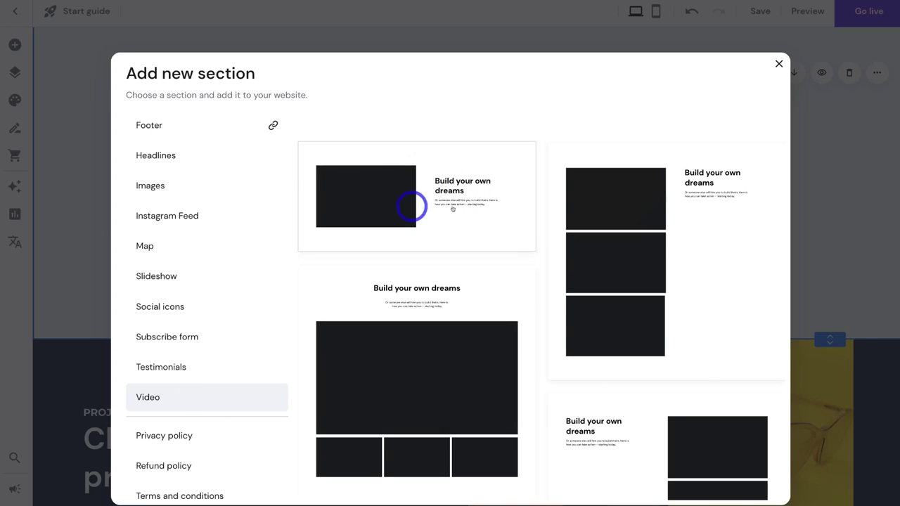
pyautogui.click(462, 208)
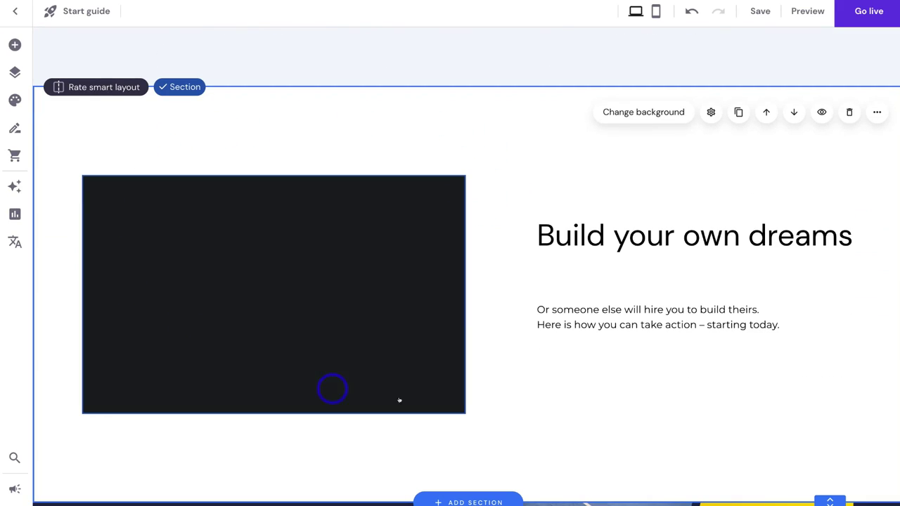
pyautogui.click(344, 304)
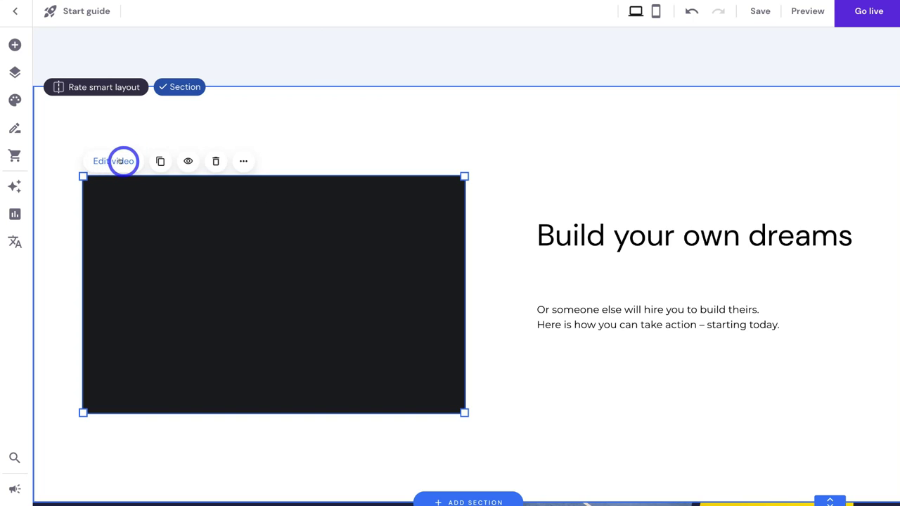
pyautogui.click(123, 161)
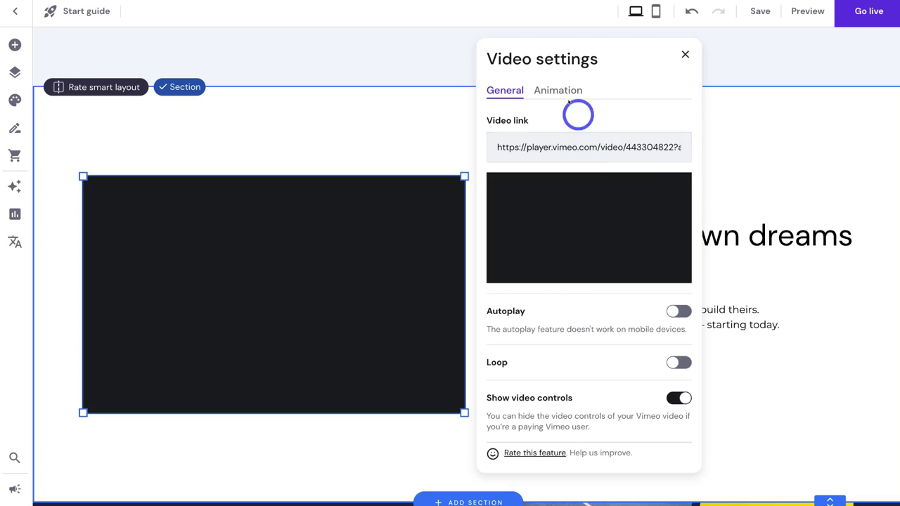
pyautogui.click(558, 91)
pyautogui.click(685, 54)
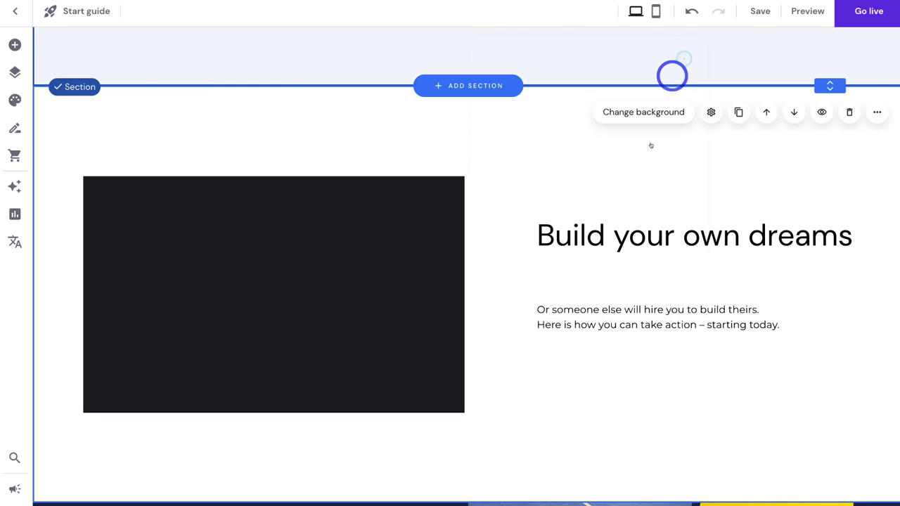
pyautogui.click(701, 219)
pyautogui.click(693, 312)
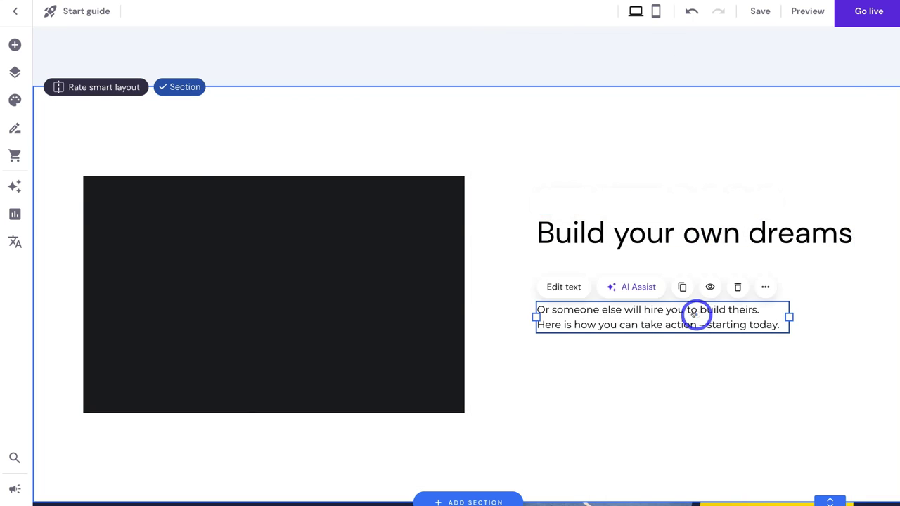
pyautogui.click(706, 239)
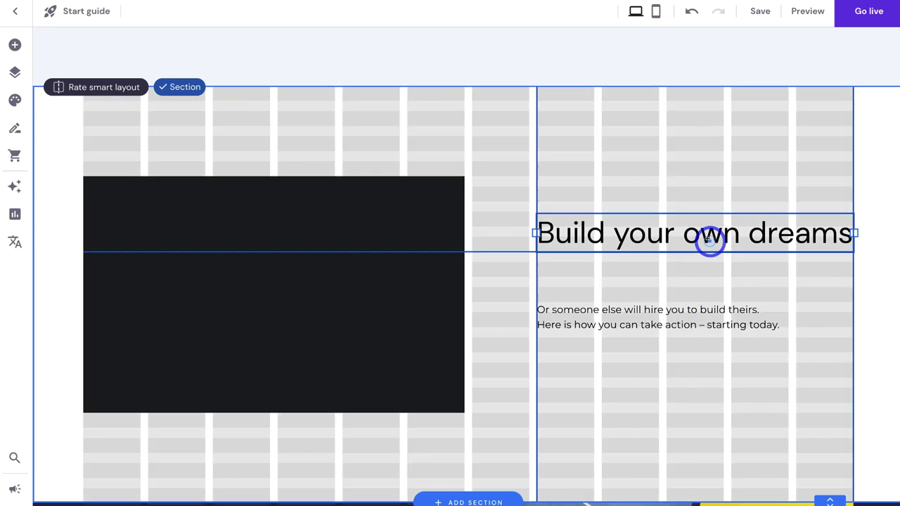
pyautogui.scroll(-5, 710, 239)
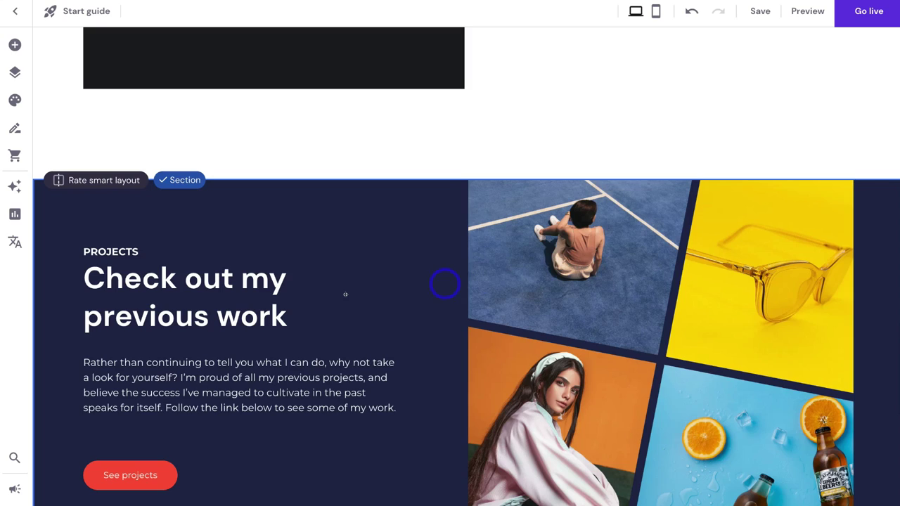
pyautogui.scroll(-3, 309, 295)
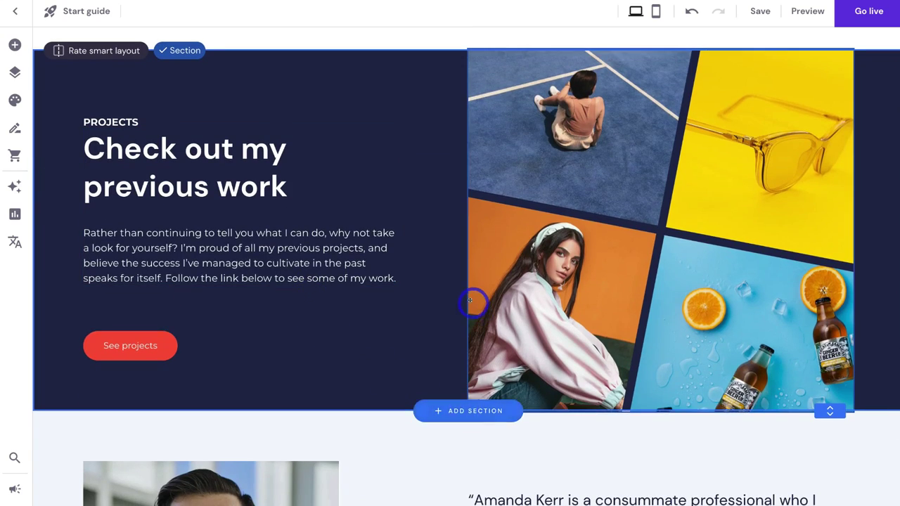
pyautogui.scroll(20, 474, 302)
pyautogui.scroll(10, 472, 302)
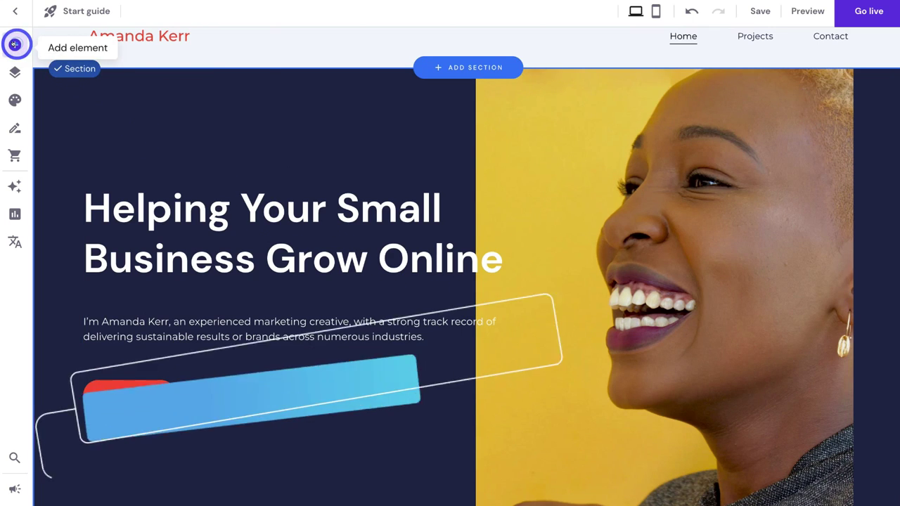
# Add a video element to the hero beside the Get Started button and shrink it.
pyautogui.click(15, 44)
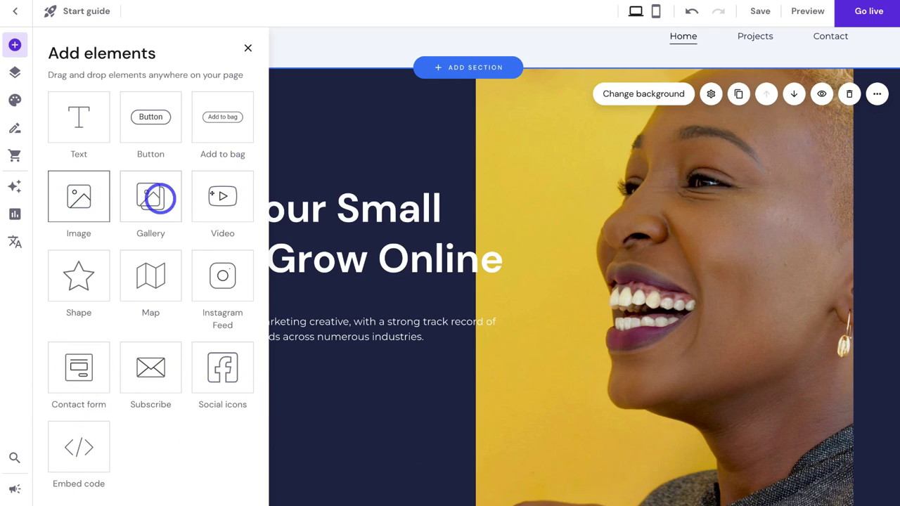
pyautogui.moveTo(220, 194); pyautogui.dragTo(368, 417)
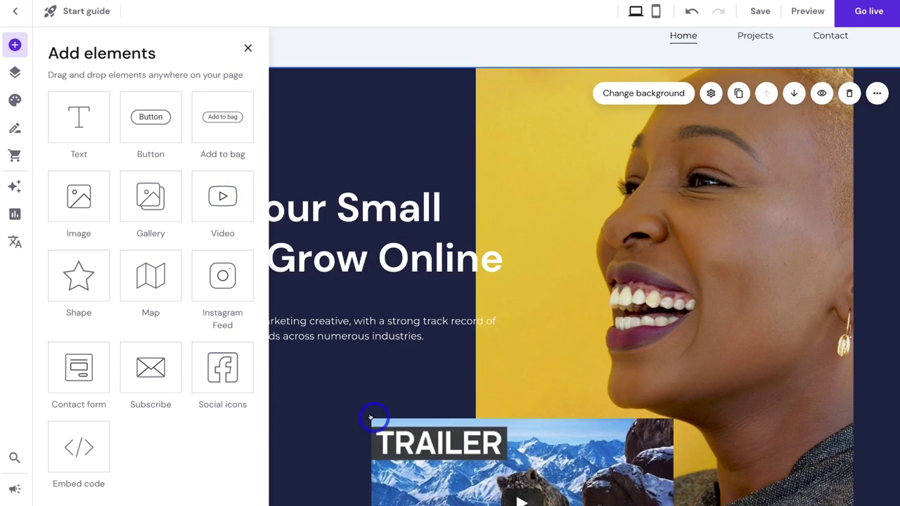
pyautogui.scroll(-3, 370, 418)
pyautogui.click(343, 303)
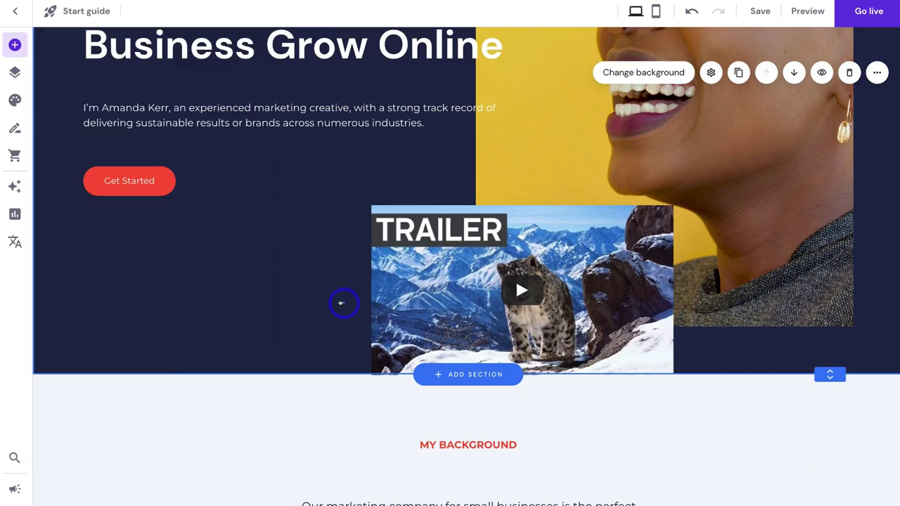
pyautogui.moveTo(492, 291); pyautogui.dragTo(291, 280)
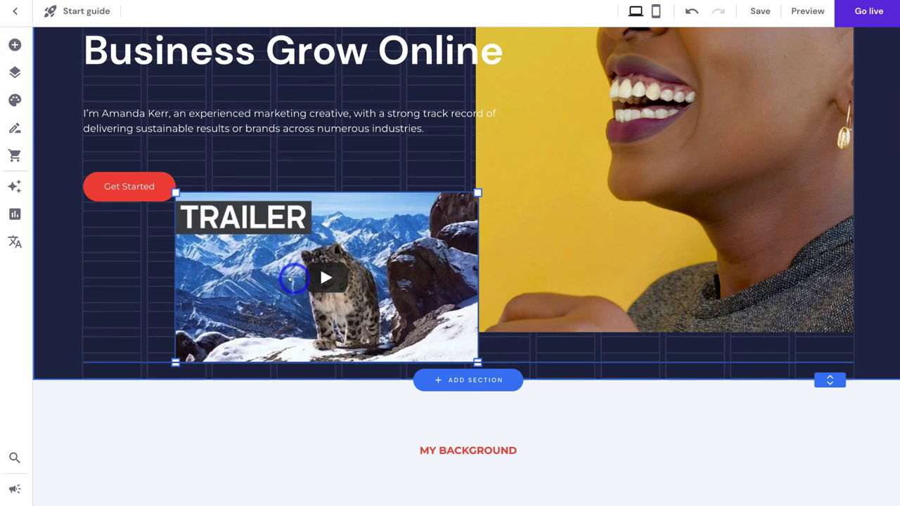
pyautogui.moveTo(475, 357); pyautogui.dragTo(398, 246)
pyautogui.scroll(1, 450, 296)
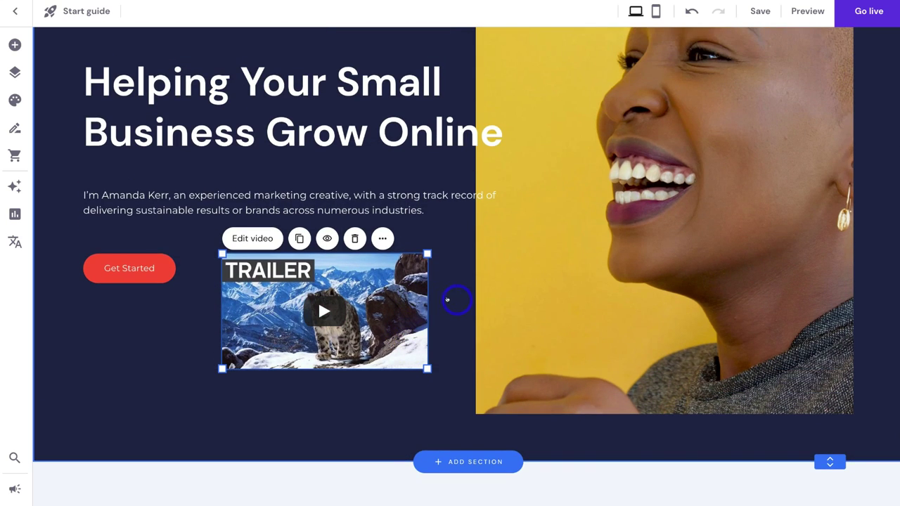
pyautogui.scroll(-6, 349, 278)
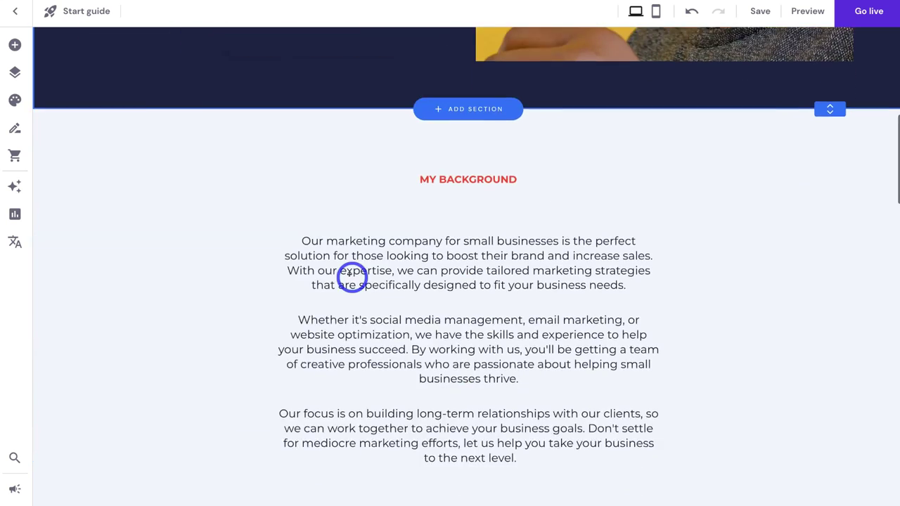
# Place a default Button element centred beneath the My Background text.
pyautogui.click(14, 42)
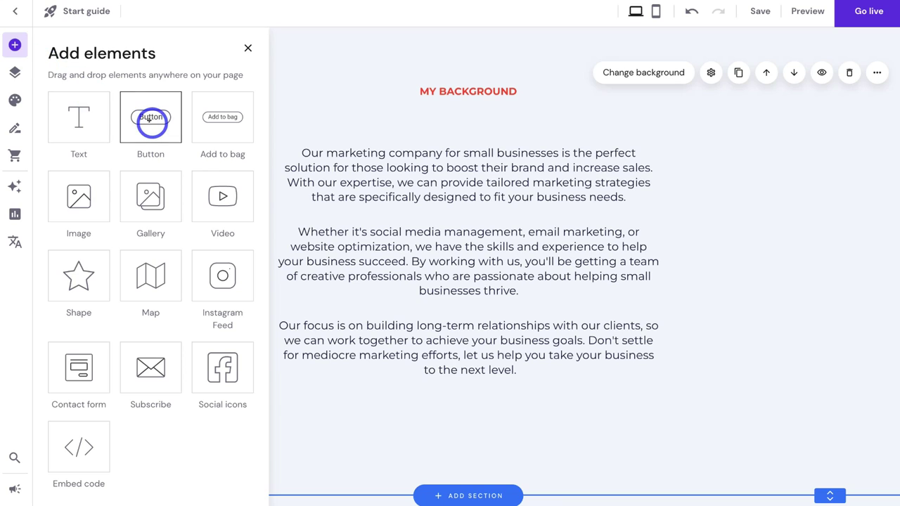
pyautogui.moveTo(150, 118); pyautogui.dragTo(470, 408)
pyautogui.scroll(-2, 471, 409)
pyautogui.moveTo(518, 316); pyautogui.dragTo(474, 307)
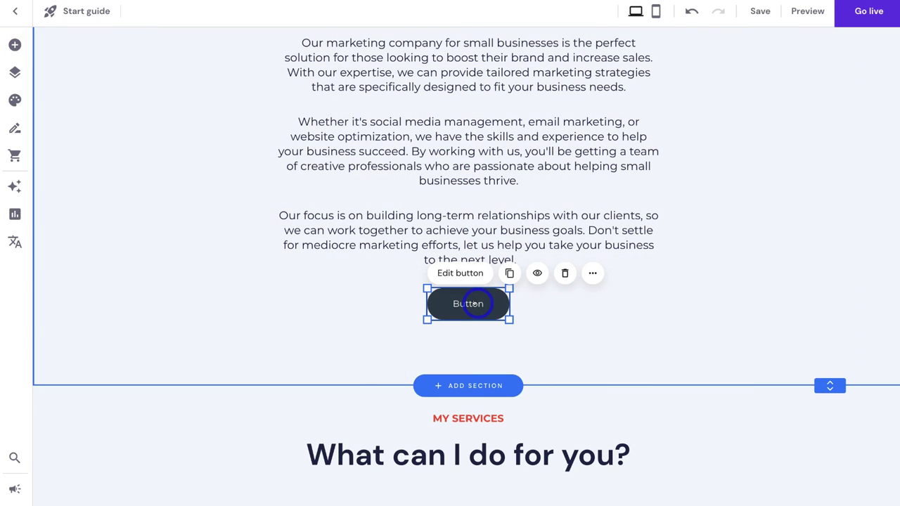
pyautogui.click(464, 274)
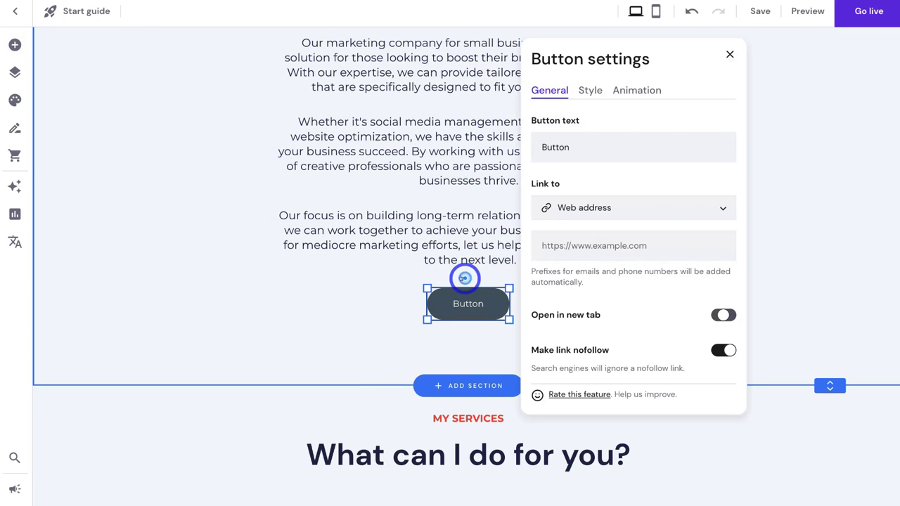
pyautogui.click(728, 56)
pyautogui.scroll(5, 668, 232)
pyautogui.scroll(2, 668, 235)
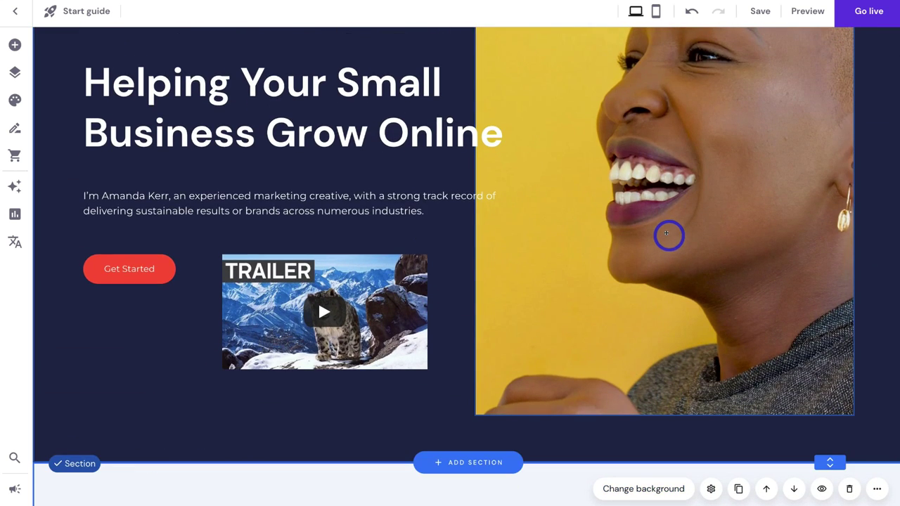
pyautogui.scroll(1, 667, 235)
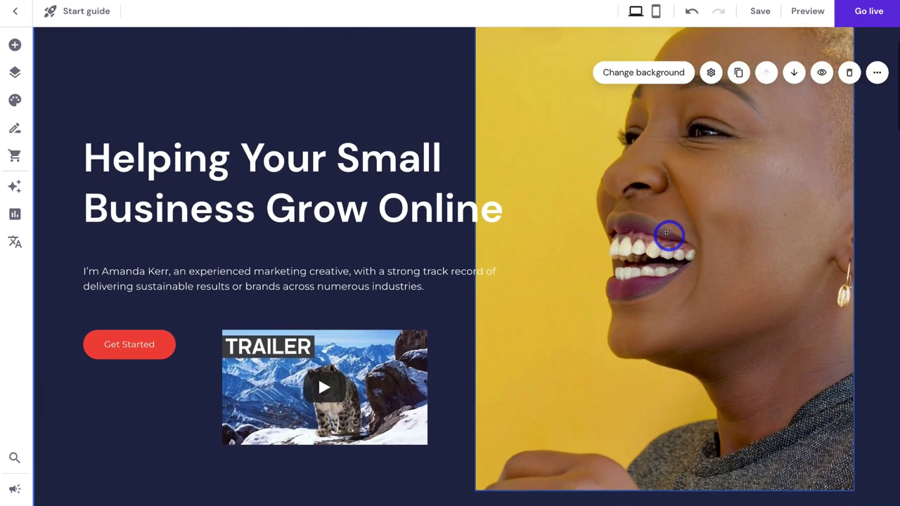
# Show the site's pages and navigation list, checking the Home page options without changing them.
pyautogui.click(12, 42)
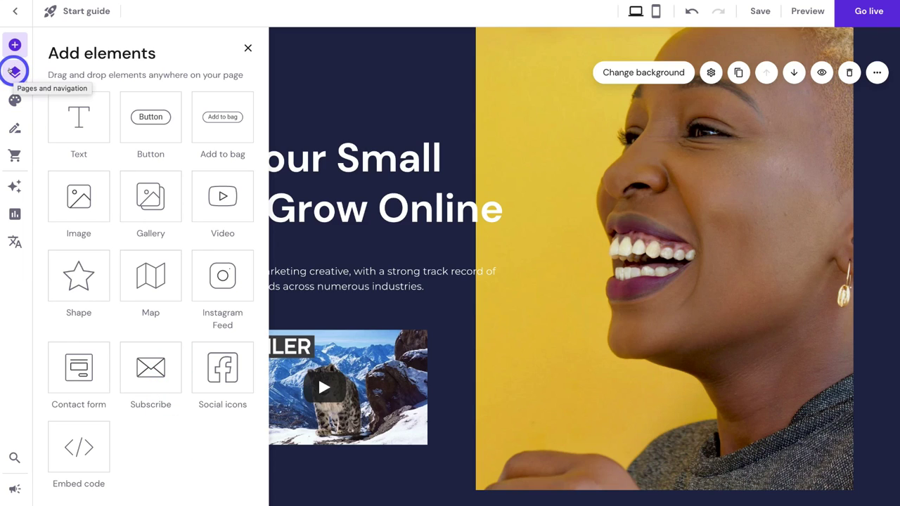
pyautogui.click(14, 71)
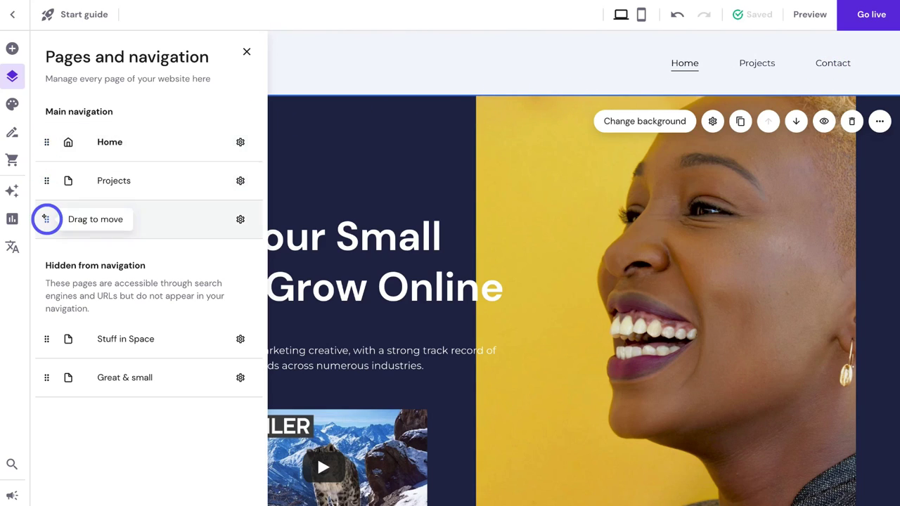
pyautogui.click(240, 141)
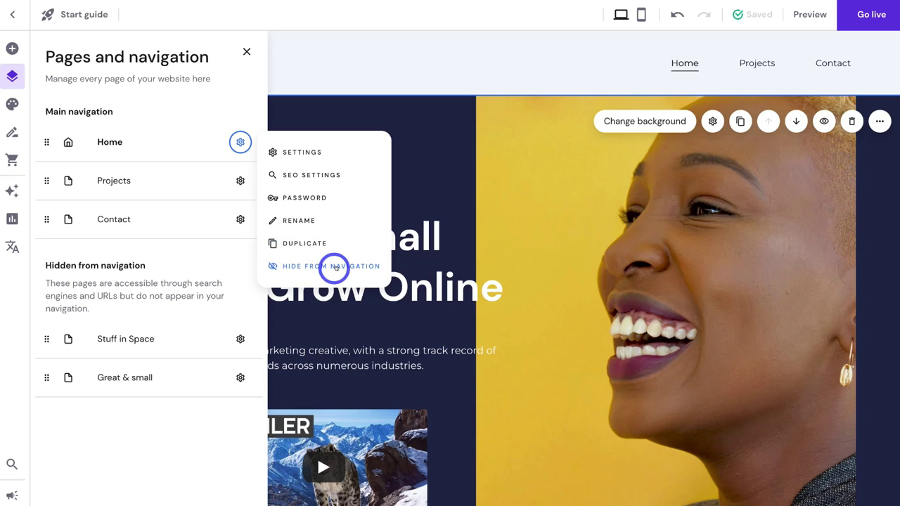
pyautogui.click(210, 259)
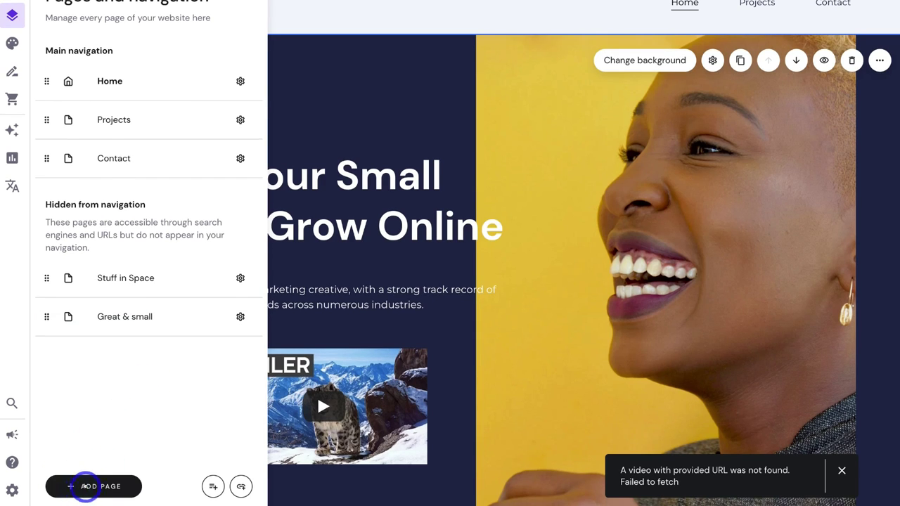
# Add a Services template page with URL 'services' and move it right after Home.
pyautogui.click(88, 487)
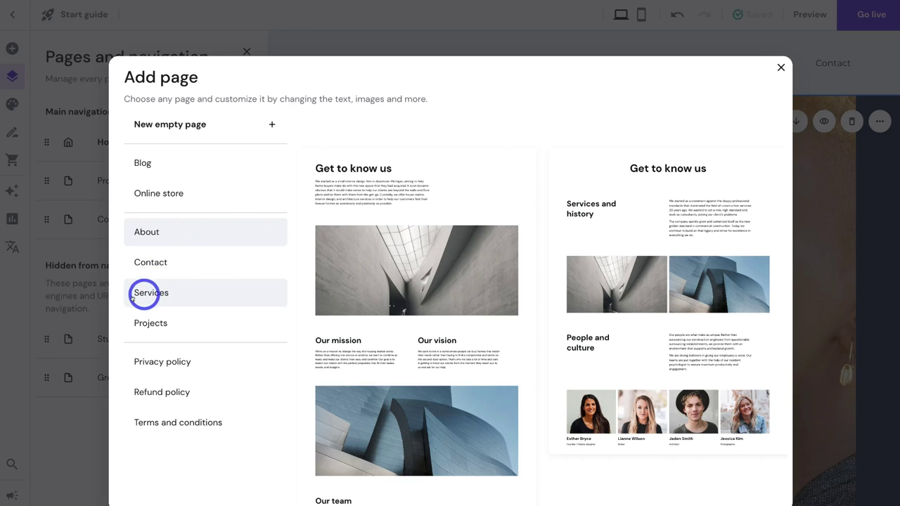
pyautogui.click(188, 292)
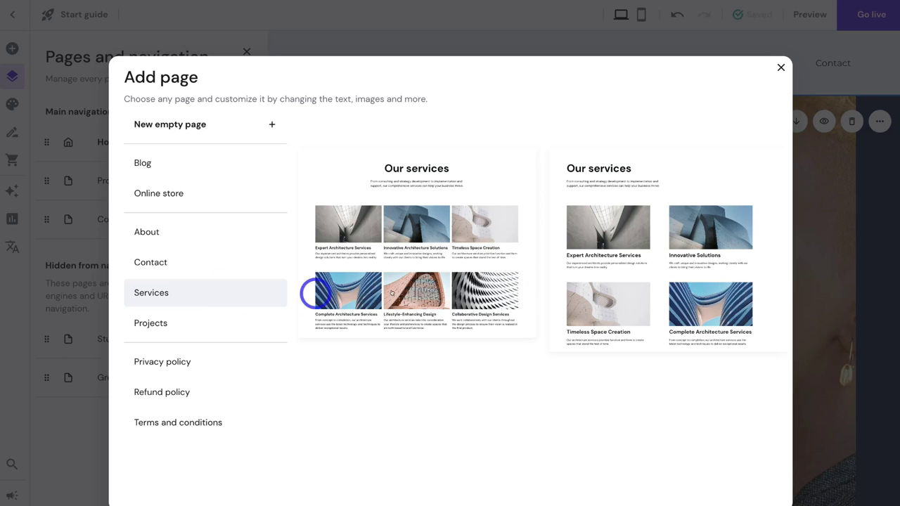
pyautogui.click(611, 264)
pyautogui.click(378, 305)
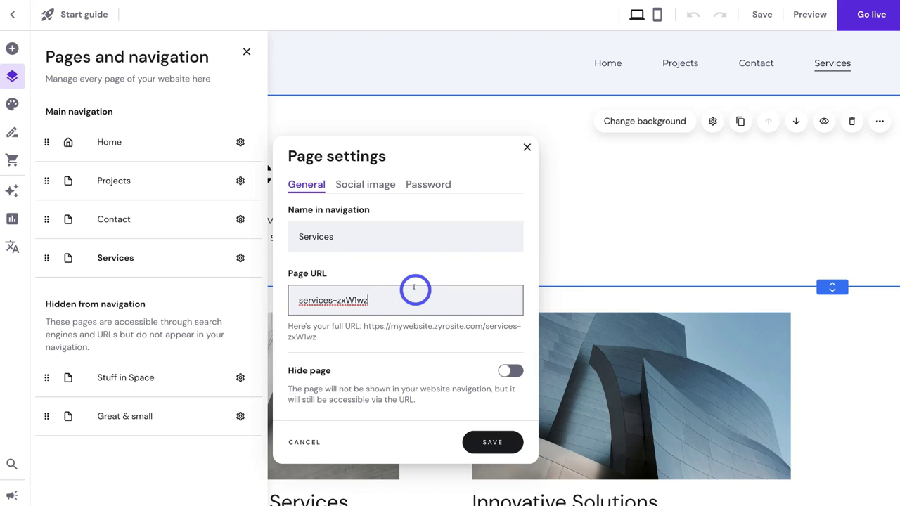
pyautogui.press('BackSpace')
pyautogui.press('BackSpace')
pyautogui.press('BackSpace')
pyautogui.press('BackSpace')
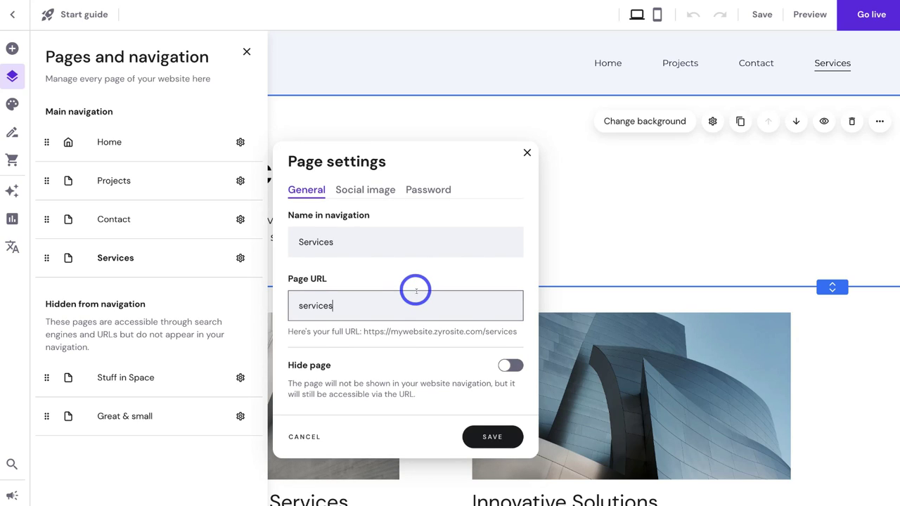
pyautogui.click(490, 436)
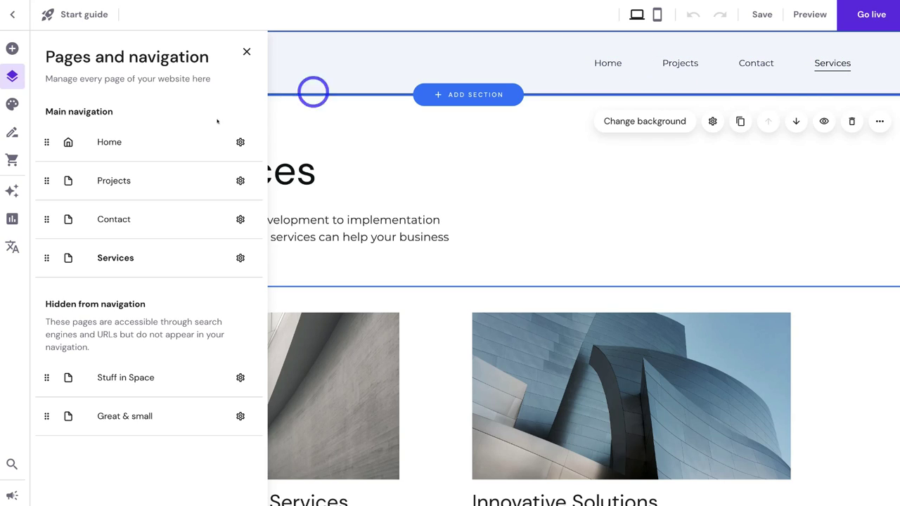
pyautogui.moveTo(48, 256); pyautogui.dragTo(40, 169)
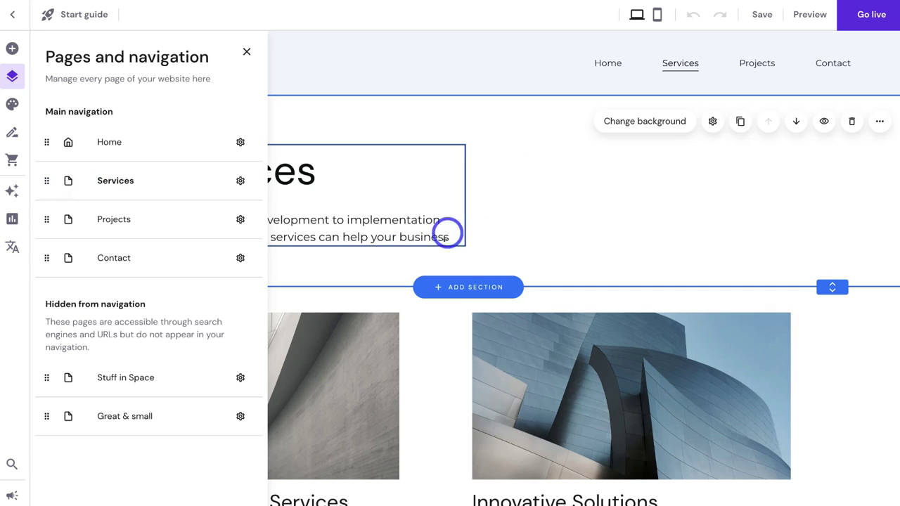
# Try the Prosto One and Prompt font pairings, keep DM Sans, then view button and animation styles.
pyautogui.click(9, 103)
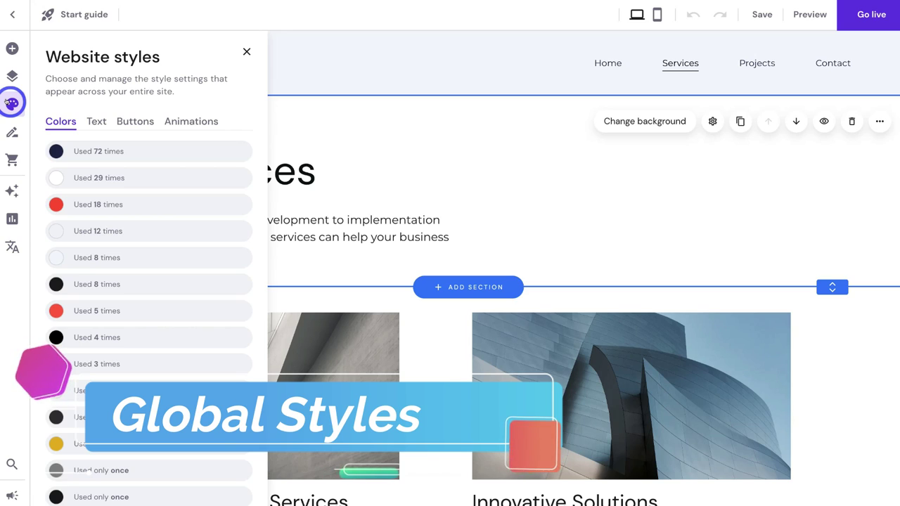
pyautogui.scroll(-3, 107, 261)
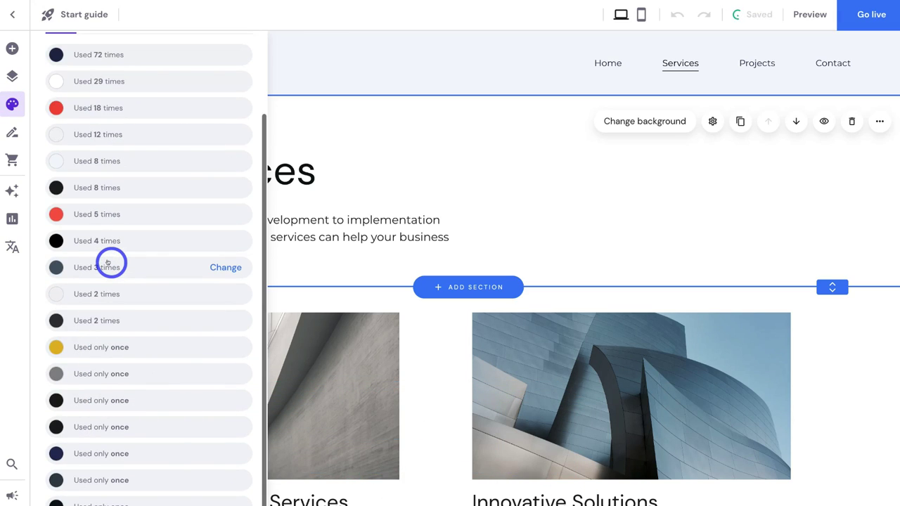
pyautogui.scroll(3, 108, 260)
pyautogui.click(93, 121)
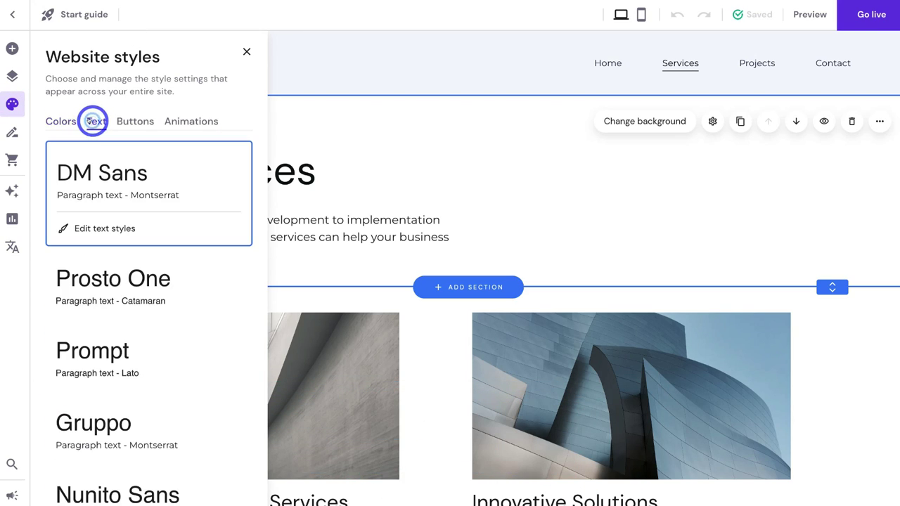
pyautogui.click(114, 294)
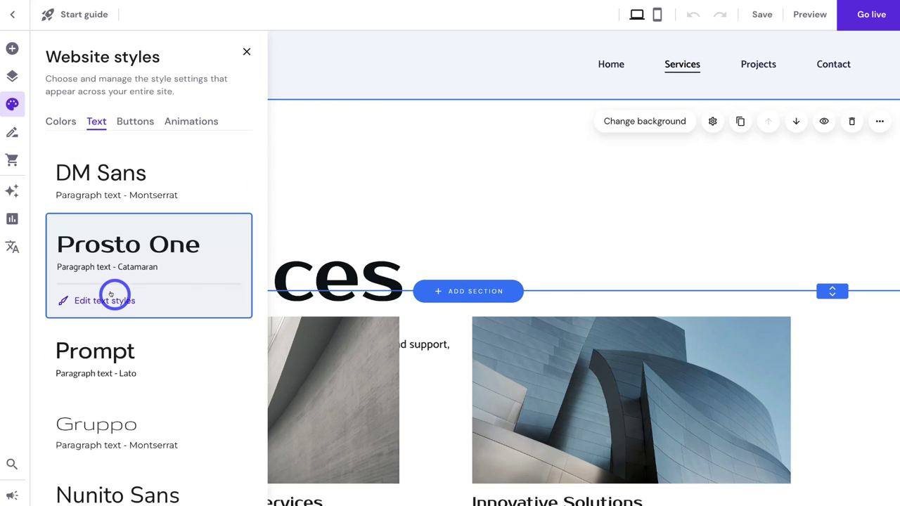
pyautogui.click(130, 365)
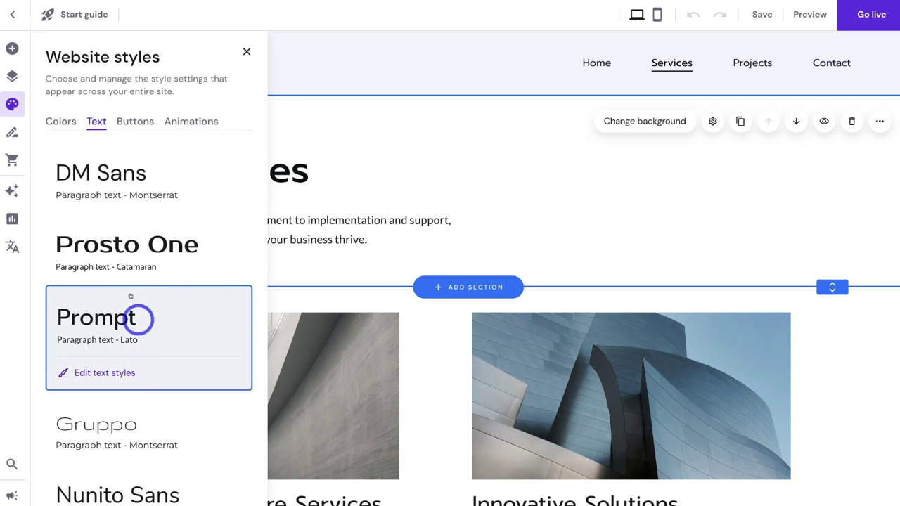
pyautogui.click(134, 196)
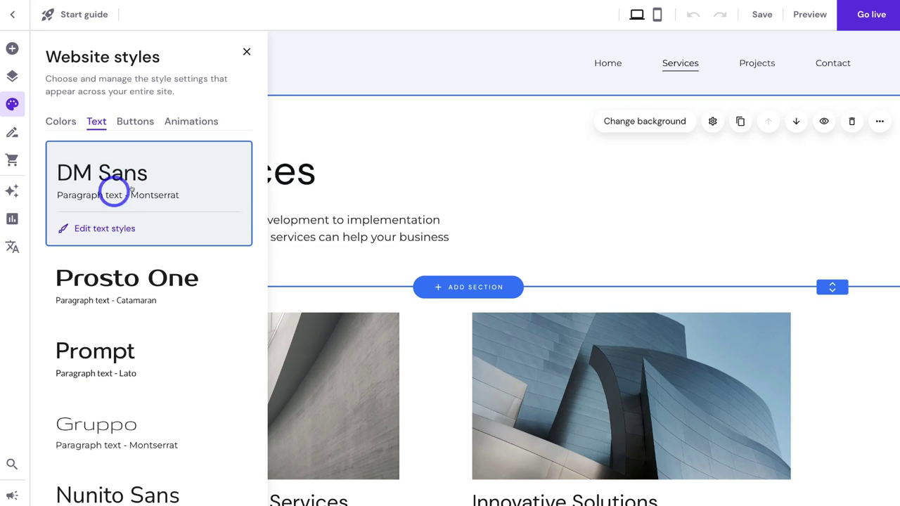
pyautogui.click(133, 122)
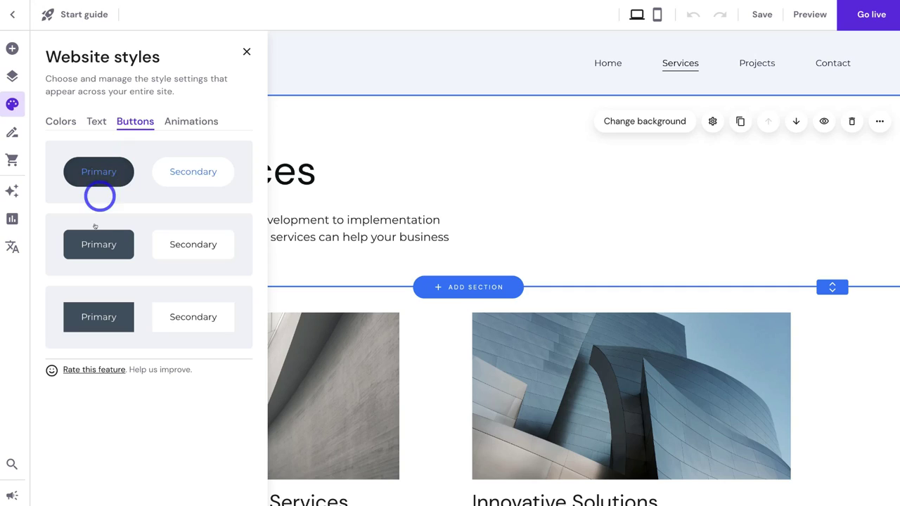
pyautogui.click(184, 122)
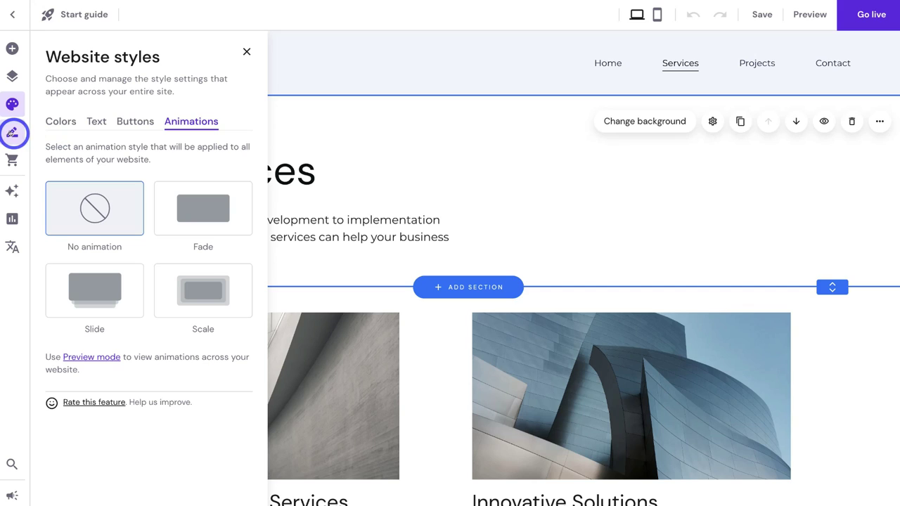
# Start a blog and move the Blog page between Services and Projects in the navigation.
pyautogui.click(12, 132)
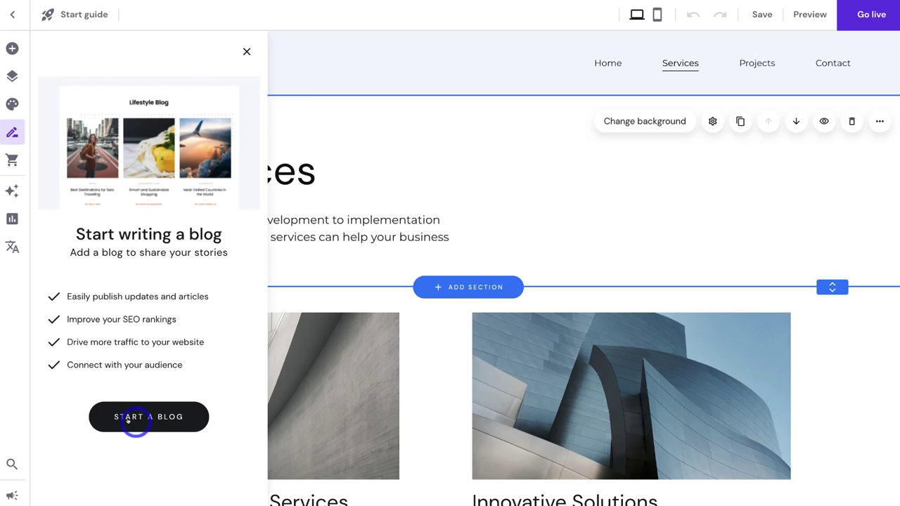
pyautogui.click(162, 418)
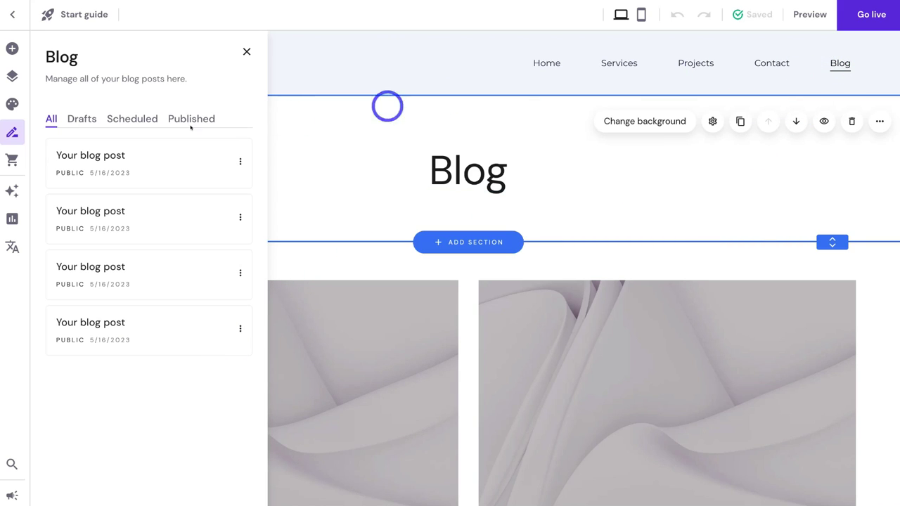
pyautogui.click(12, 74)
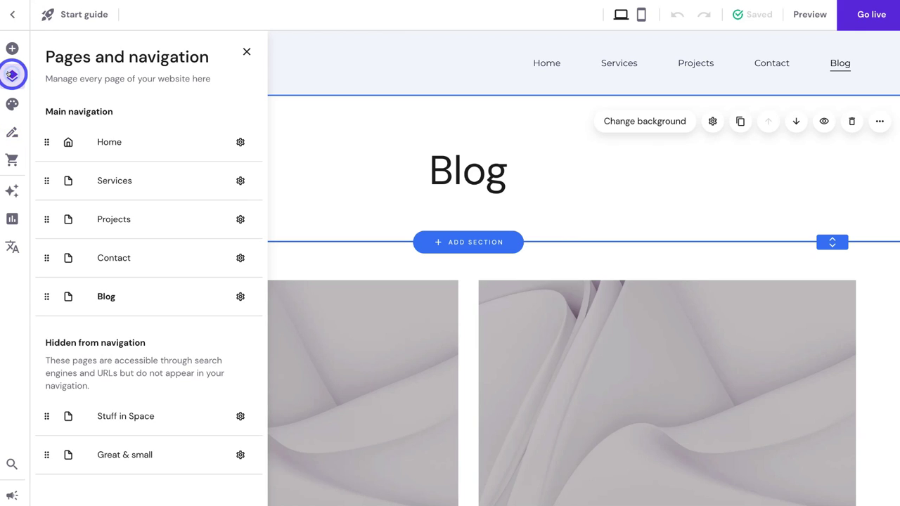
pyautogui.moveTo(46, 297); pyautogui.dragTo(40, 203)
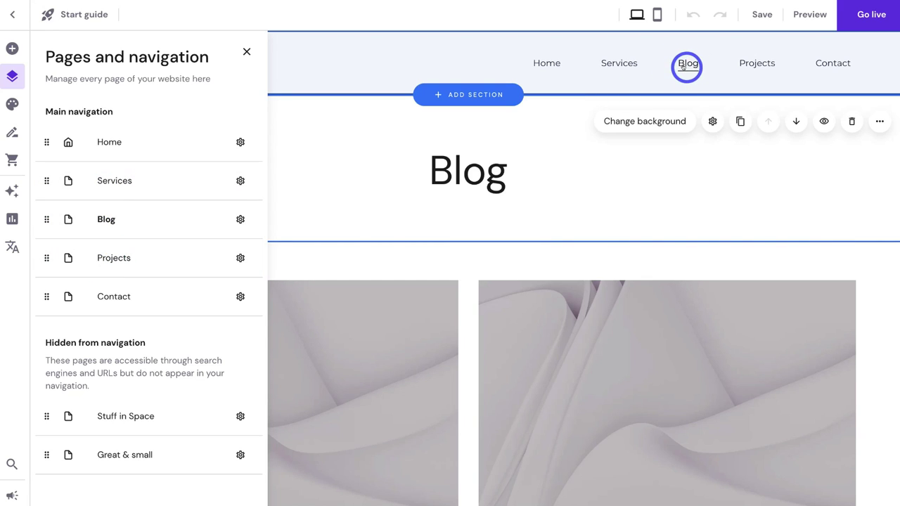
pyautogui.click(8, 133)
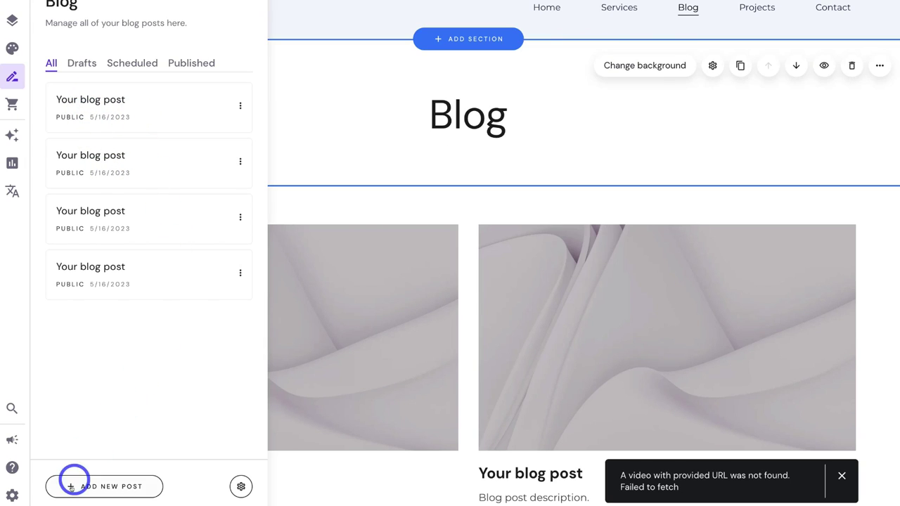
# Add a new draft blog post and select its header and cover image on the canvas.
pyautogui.click(105, 486)
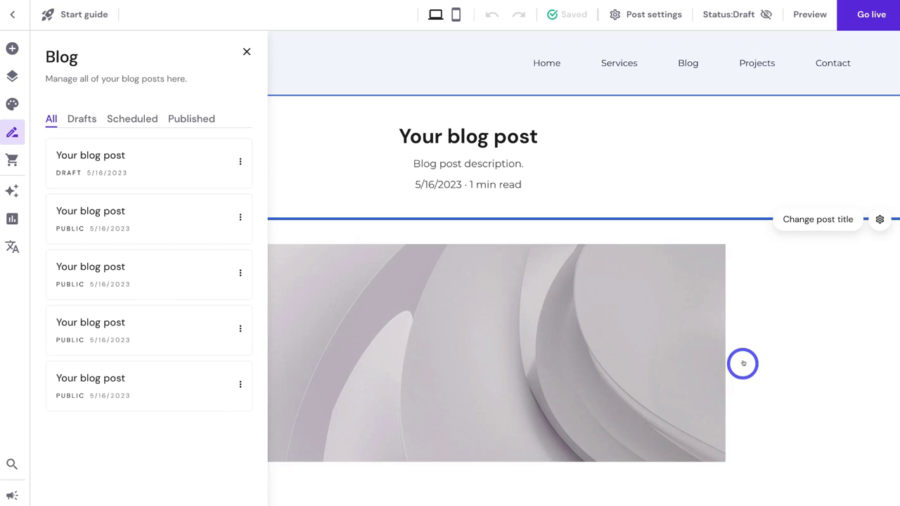
pyautogui.click(747, 307)
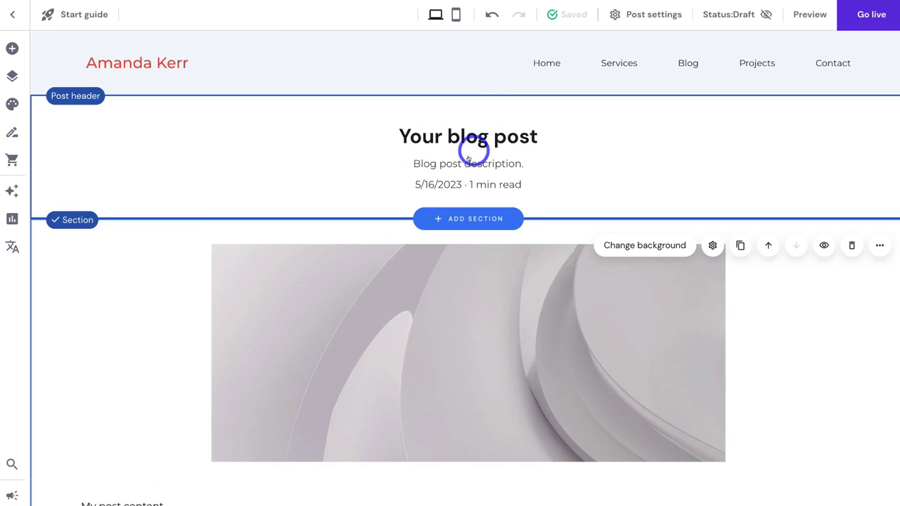
pyautogui.click(427, 291)
pyautogui.scroll(-2, 502, 307)
pyautogui.scroll(2, 502, 307)
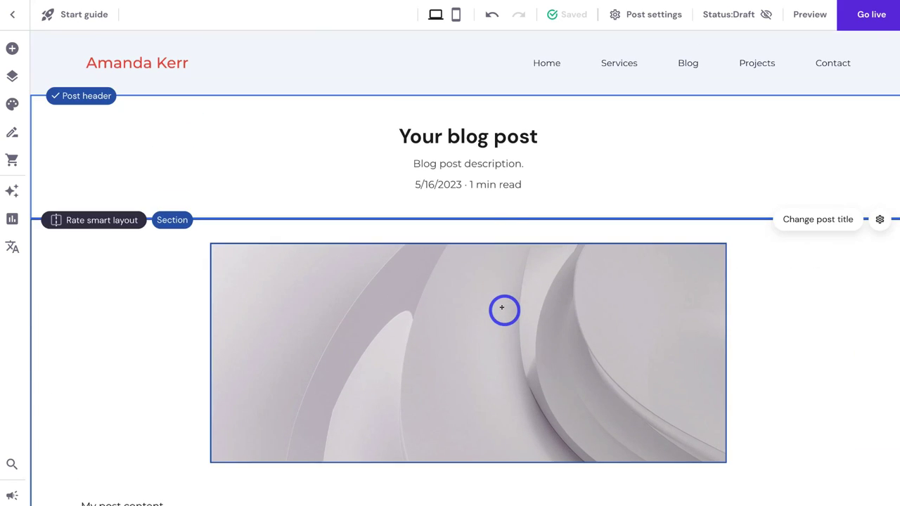
pyautogui.click(434, 168)
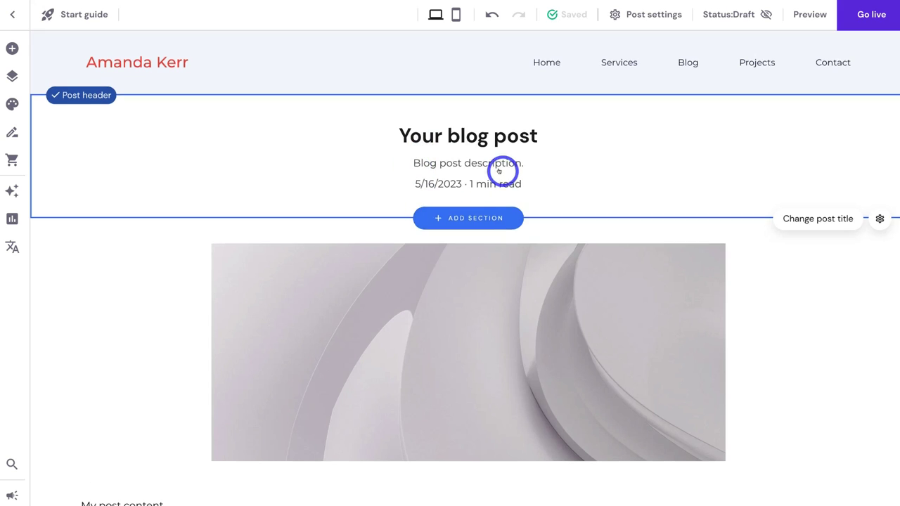
pyautogui.scroll(-2, 503, 167)
pyautogui.click(383, 219)
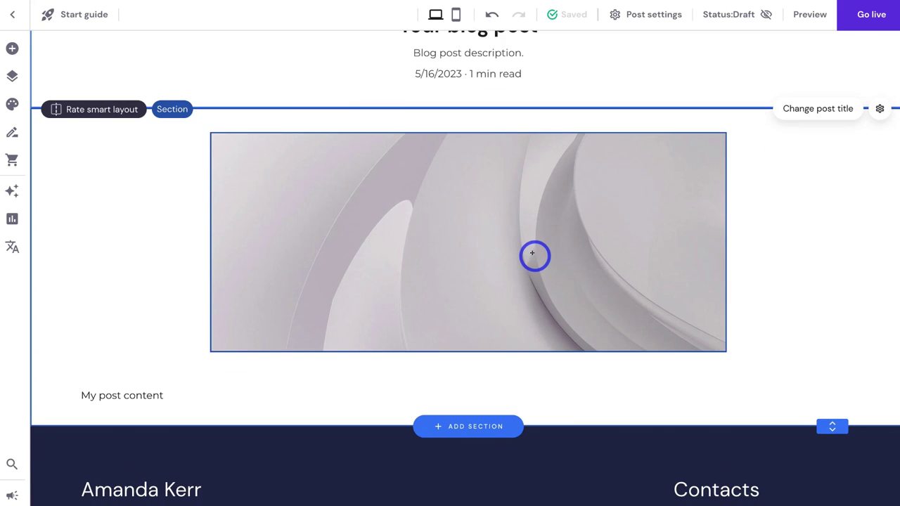
pyautogui.scroll(1, 533, 255)
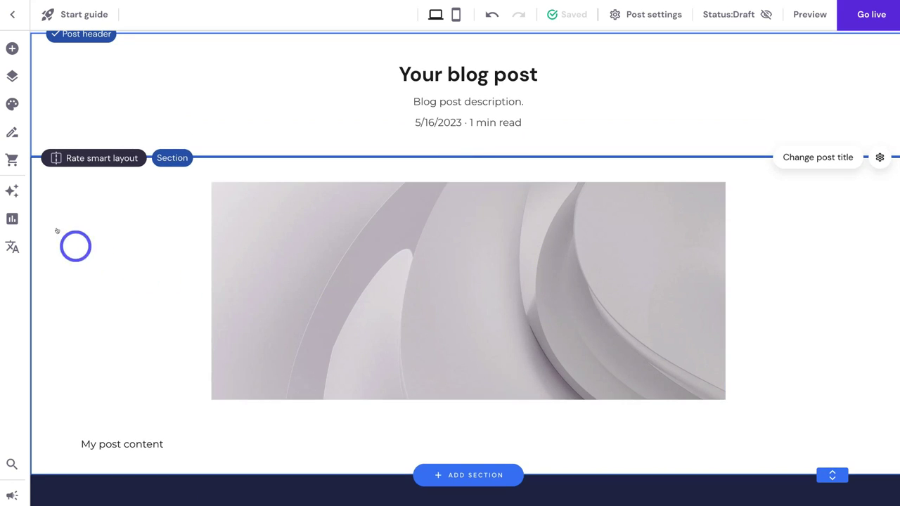
# Browse the AI Writer topics, close it, and return to the blog posts list.
pyautogui.click(12, 189)
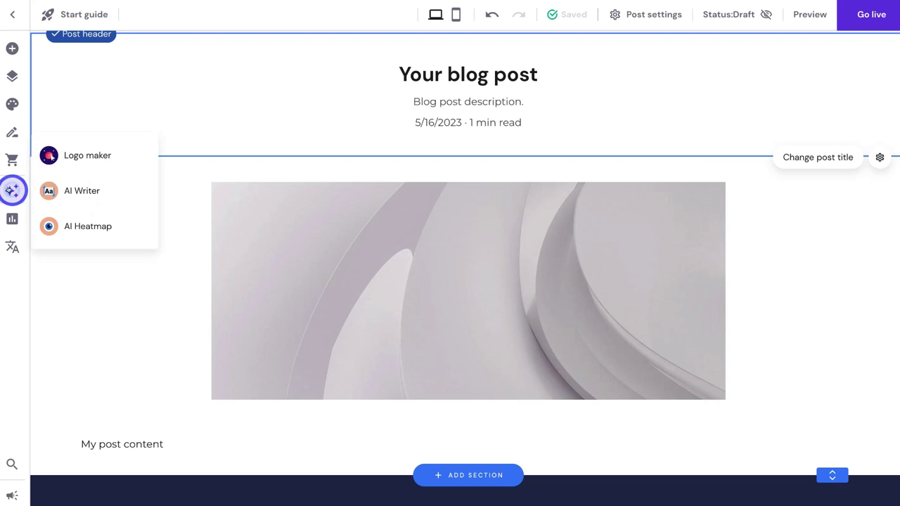
pyautogui.click(80, 190)
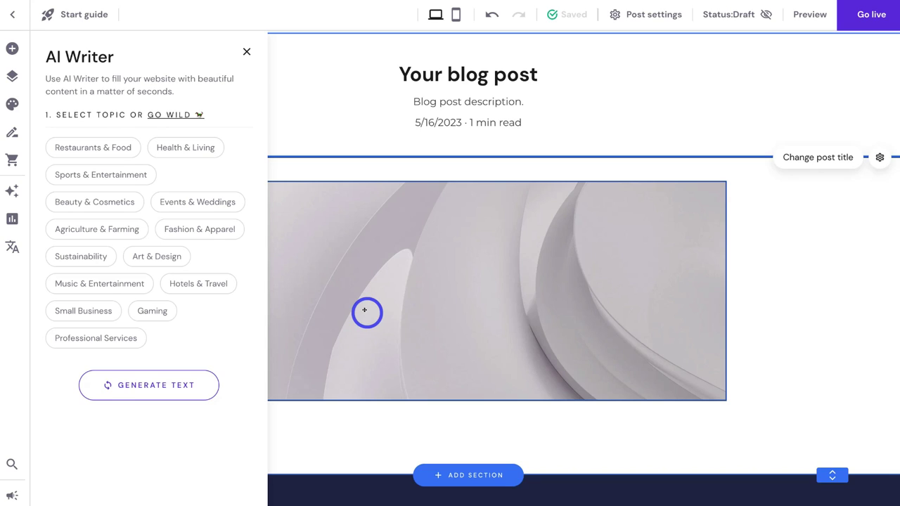
pyautogui.click(245, 51)
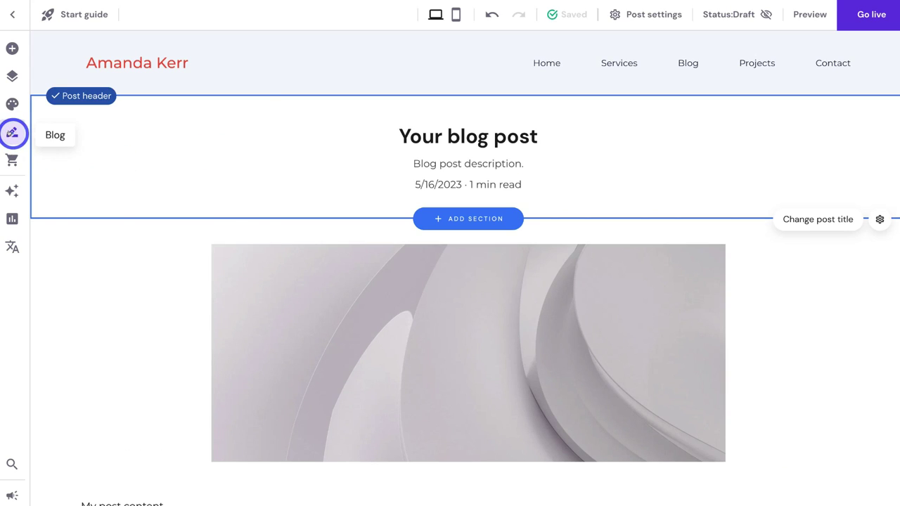
pyautogui.click(12, 133)
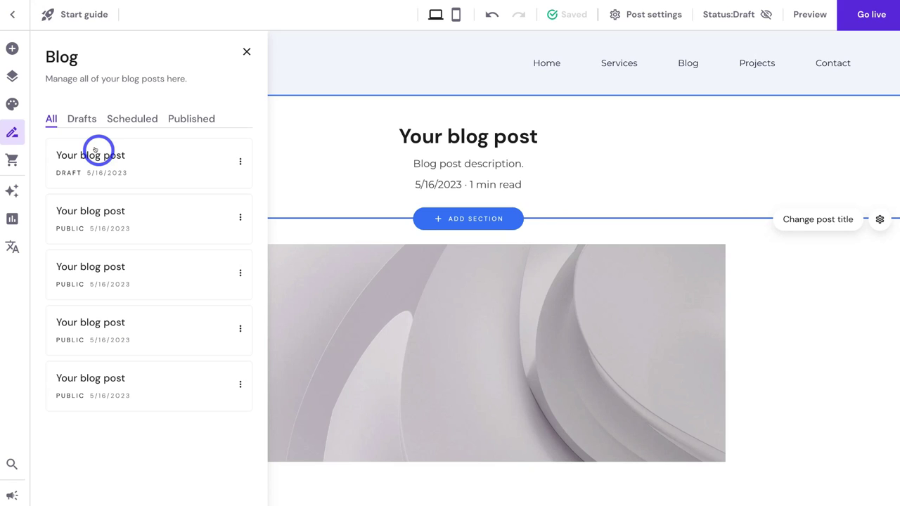
# Show the Online store panel offering up to 500 products.
pyautogui.click(12, 158)
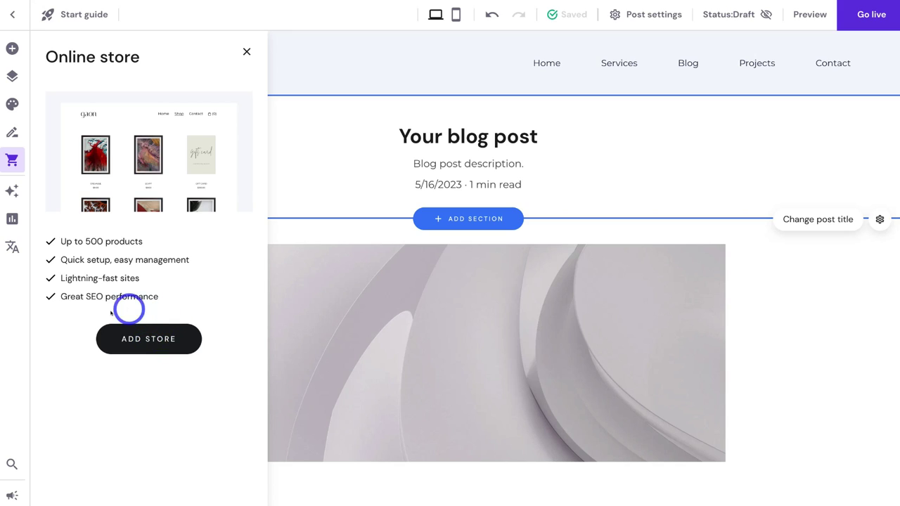
# Add an online store with sample products and move the Store page right after Services.
pyautogui.click(141, 333)
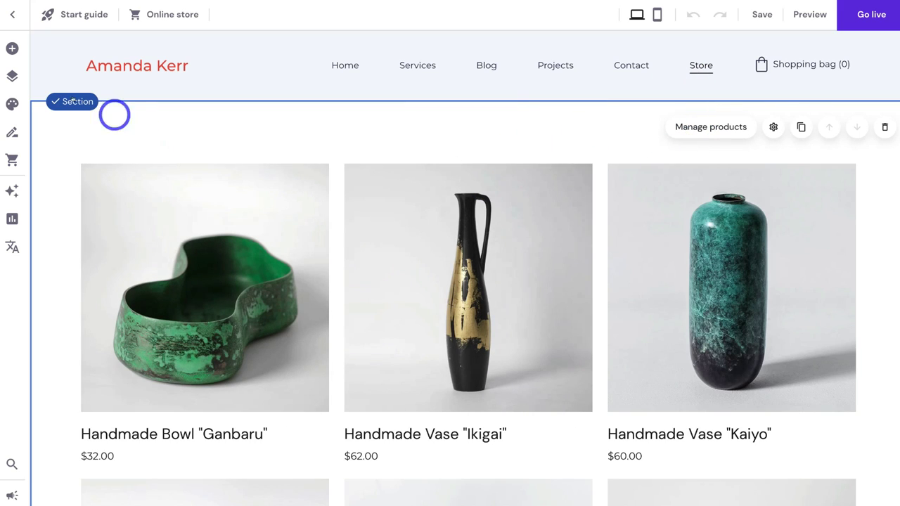
pyautogui.click(13, 78)
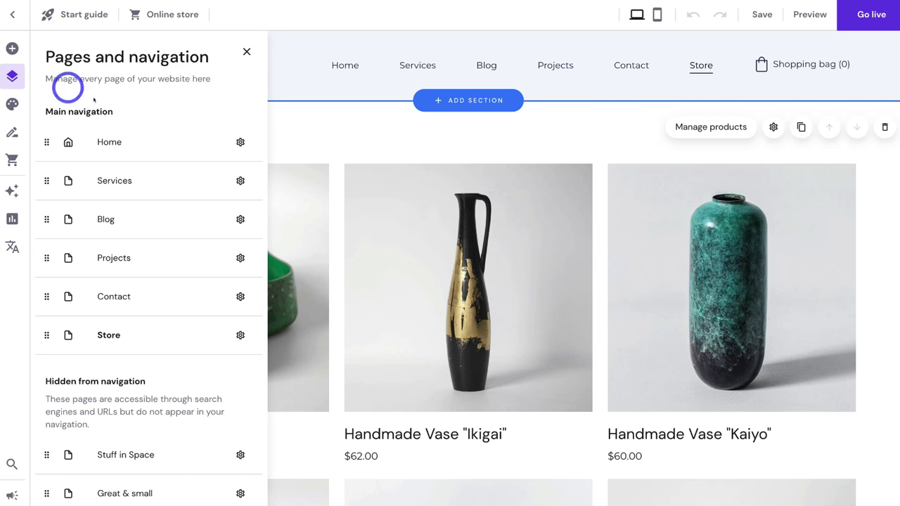
pyautogui.moveTo(42, 335); pyautogui.dragTo(34, 209)
pyautogui.click(328, 137)
pyautogui.scroll(-8, 333, 221)
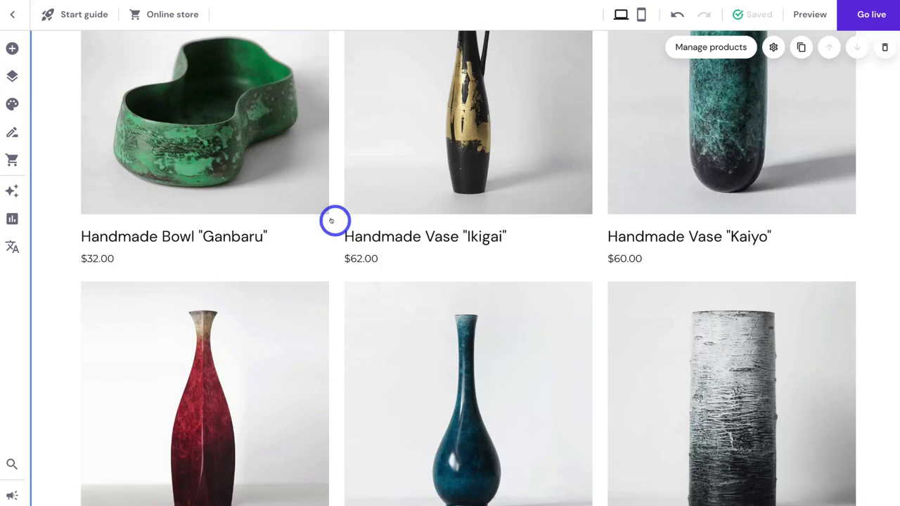
pyautogui.scroll(8, 334, 221)
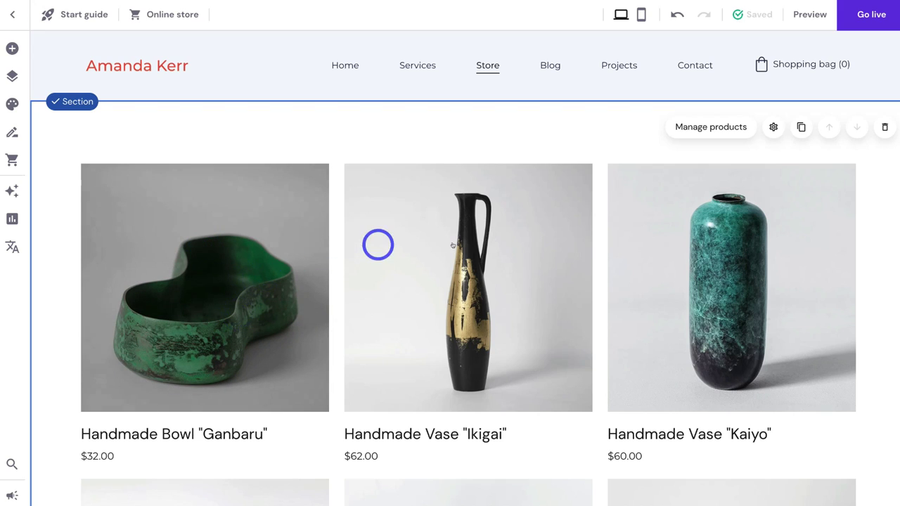
# Choose Edit product for the Handmade Bowl 'Ganbaru', reaching the store-naming setup step.
pyautogui.click(717, 126)
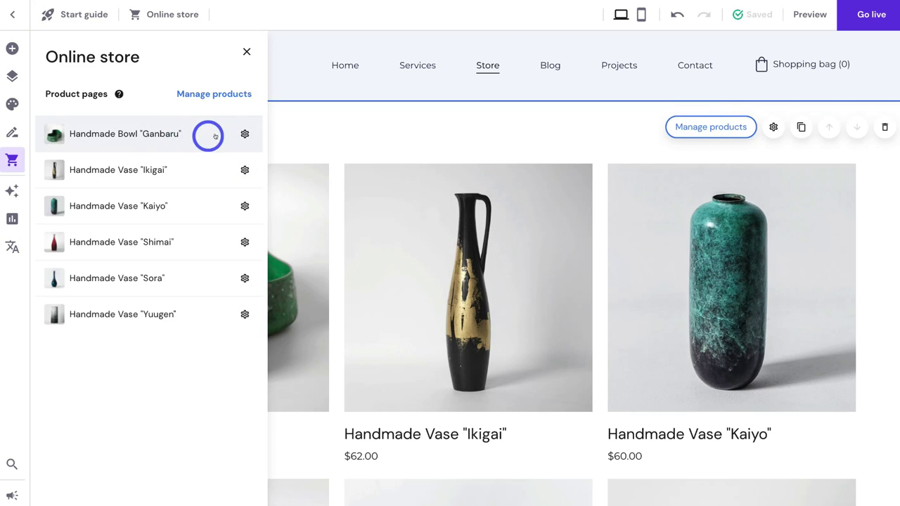
pyautogui.click(245, 132)
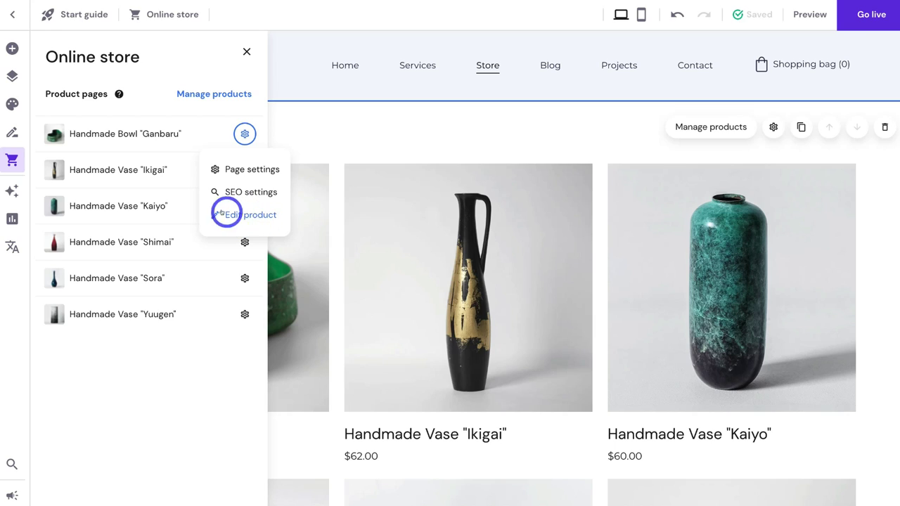
pyautogui.click(247, 216)
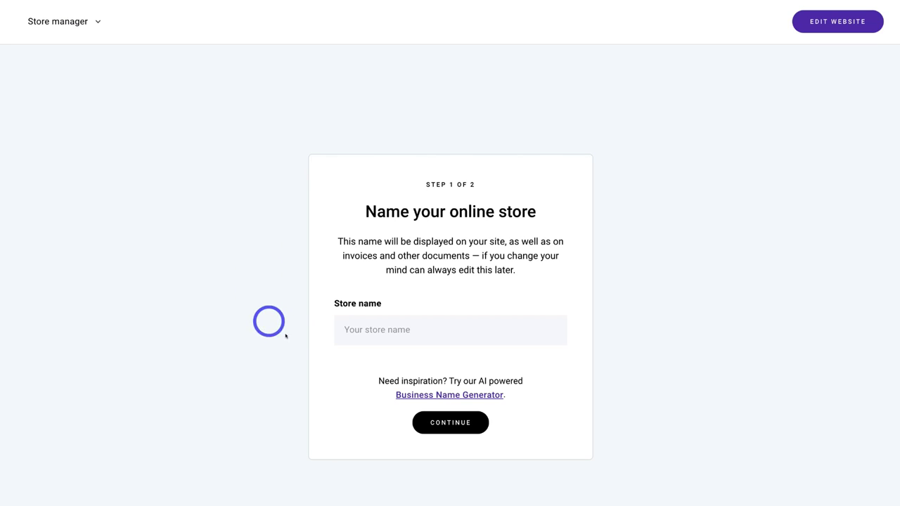
# Name the store 'Syndeal', set its country to New Zealand, and finish store setup.
pyautogui.write('Syndeal')
pyautogui.click(450, 422)
pyautogui.click(432, 282)
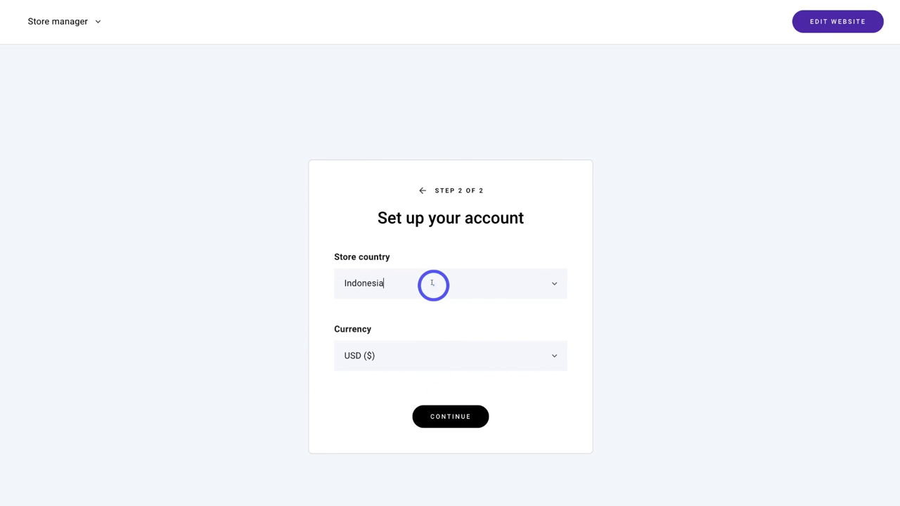
pyautogui.write('New Zealand')
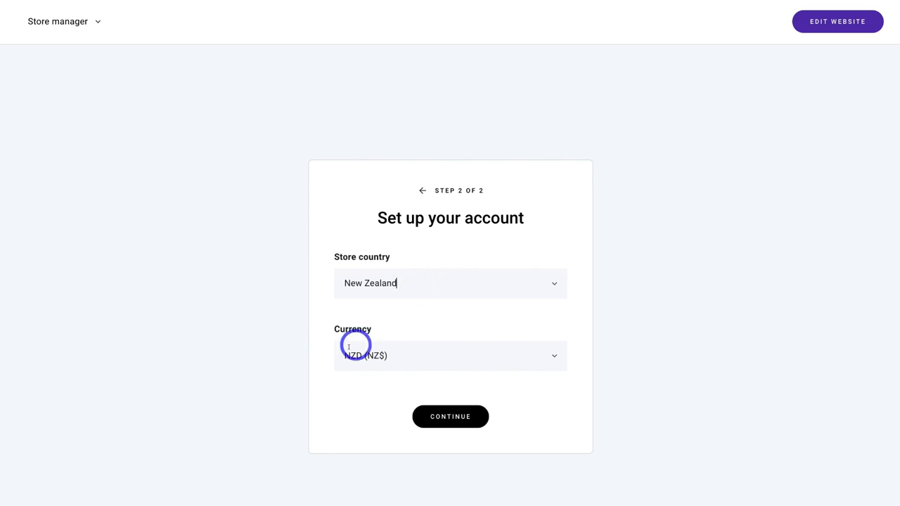
pyautogui.click(448, 415)
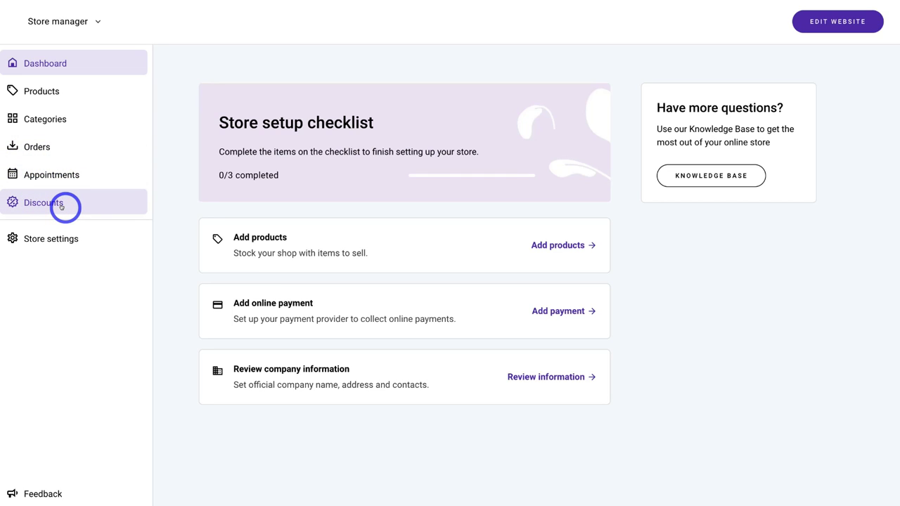
# Add a Digital product and review the empty form's image, title, price and file fields.
pyautogui.click(552, 247)
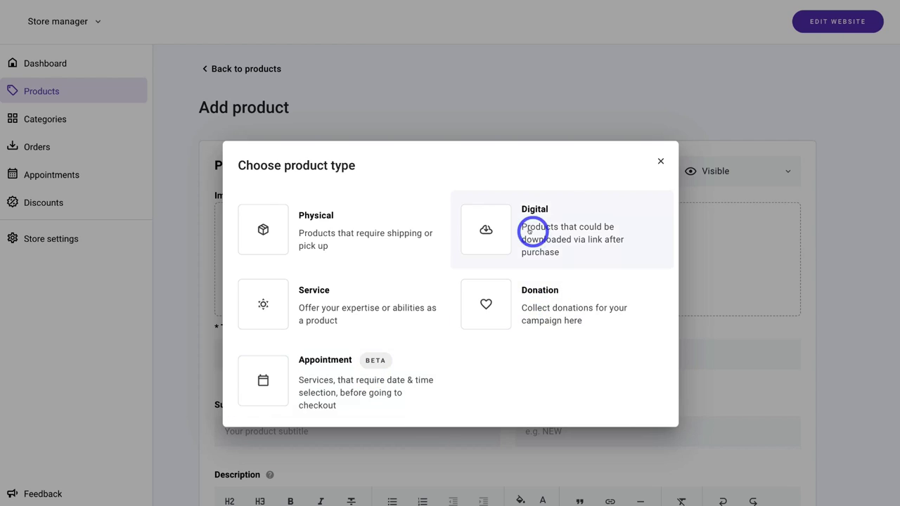
pyautogui.click(560, 239)
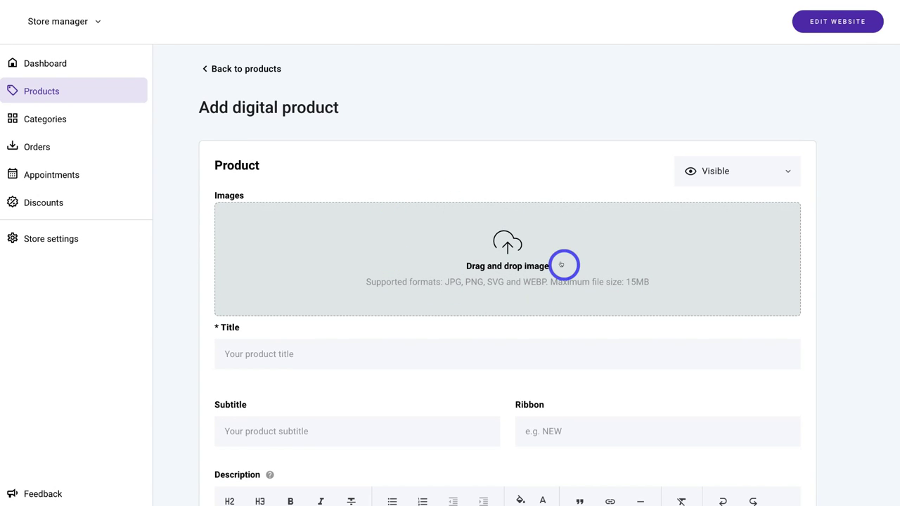
pyautogui.scroll(-2, 563, 263)
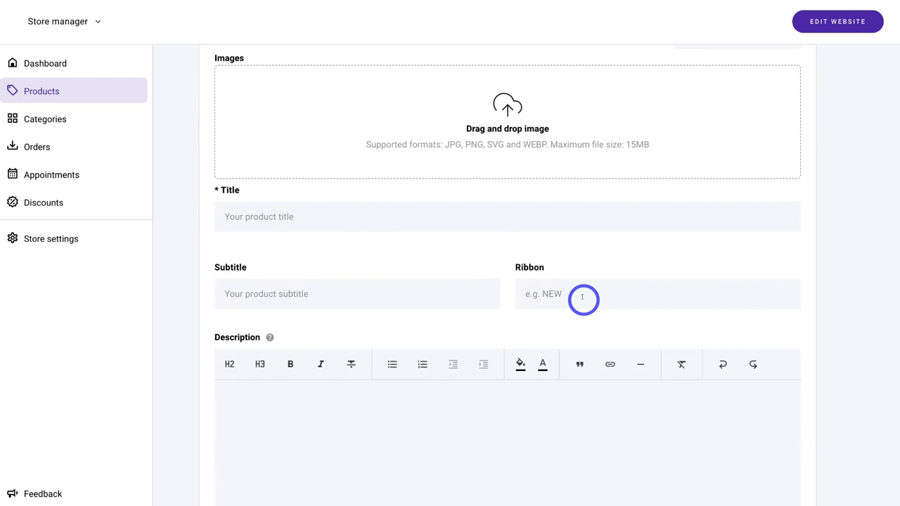
pyautogui.scroll(-2, 566, 303)
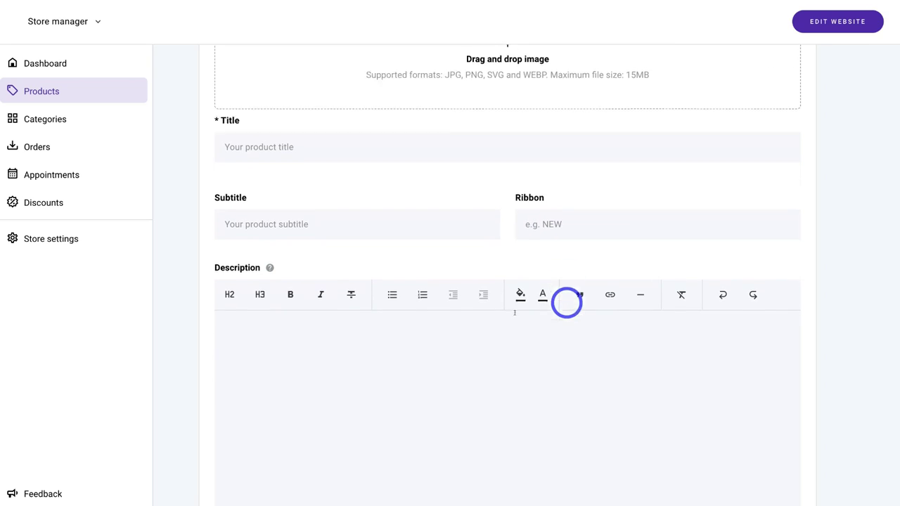
pyautogui.scroll(-6, 505, 325)
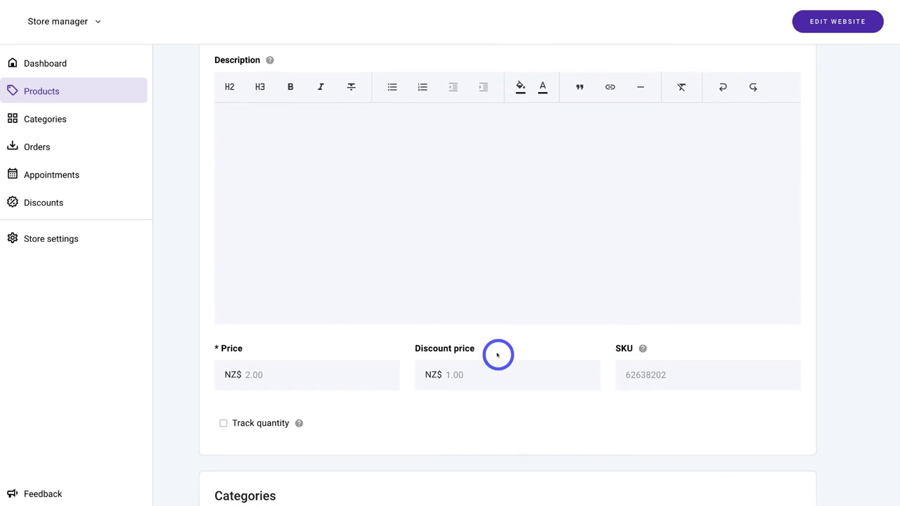
pyautogui.scroll(-1, 364, 205)
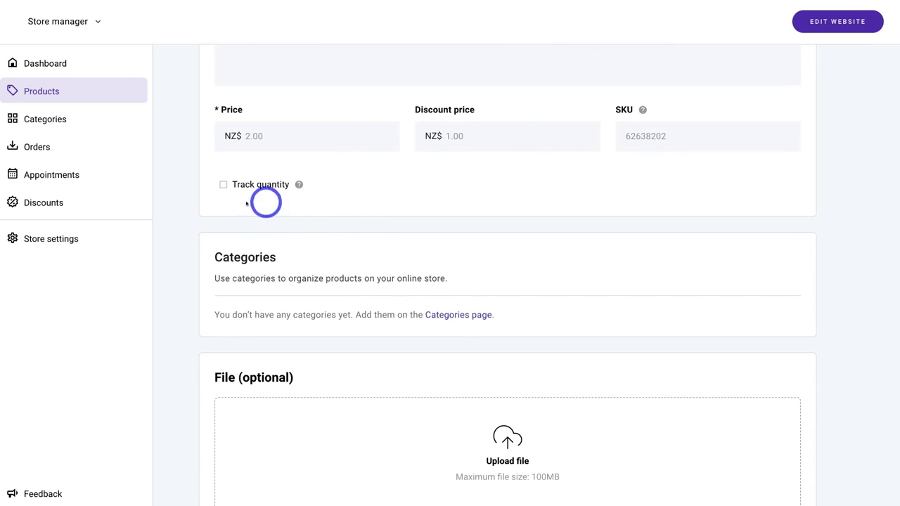
pyautogui.scroll(-2, 284, 203)
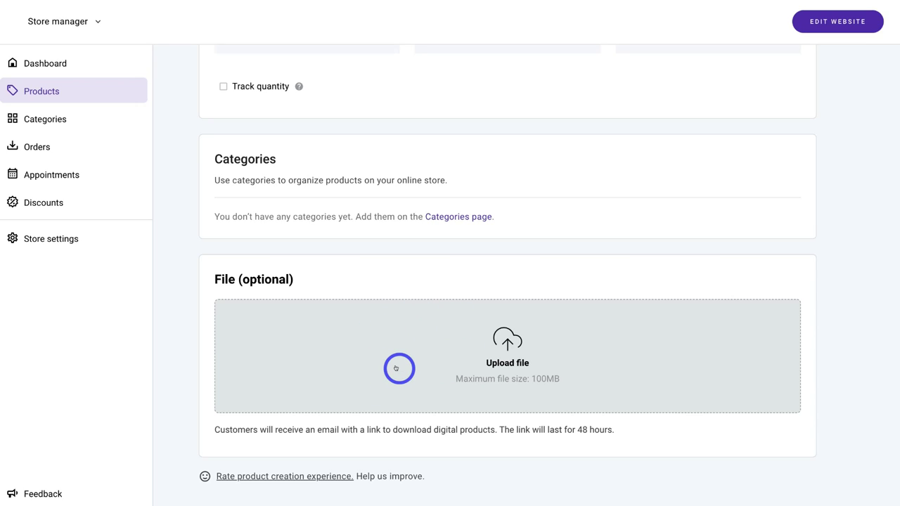
pyautogui.scroll(10, 396, 368)
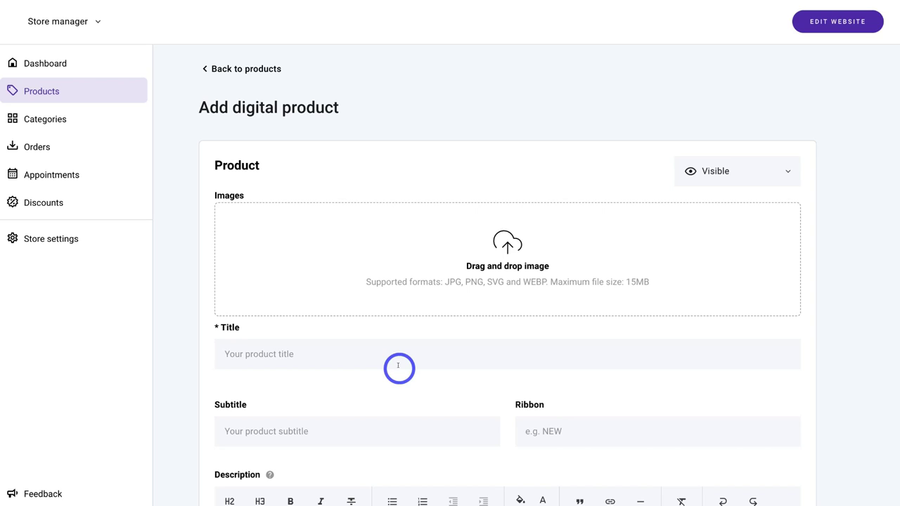
# Return to the site editor and display the Logo maker, AI Writer and AI Heatmap tools.
pyautogui.click(813, 22)
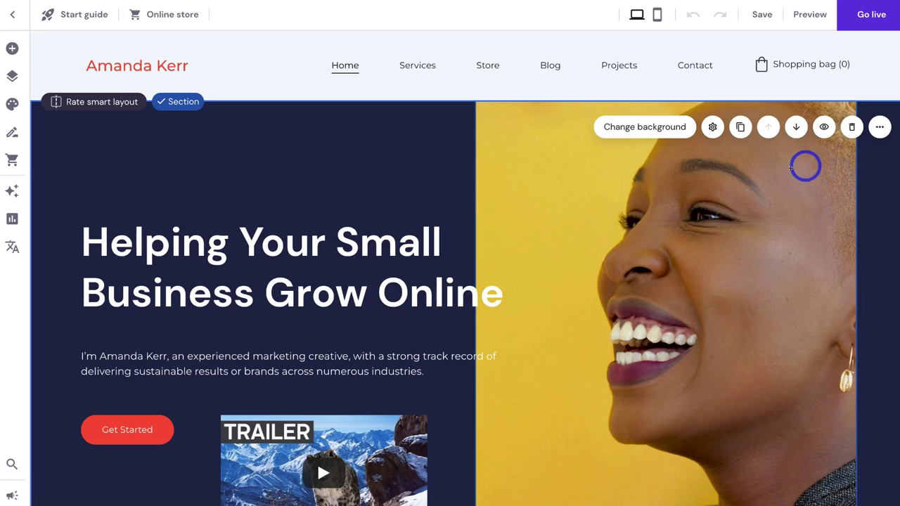
pyautogui.click(13, 192)
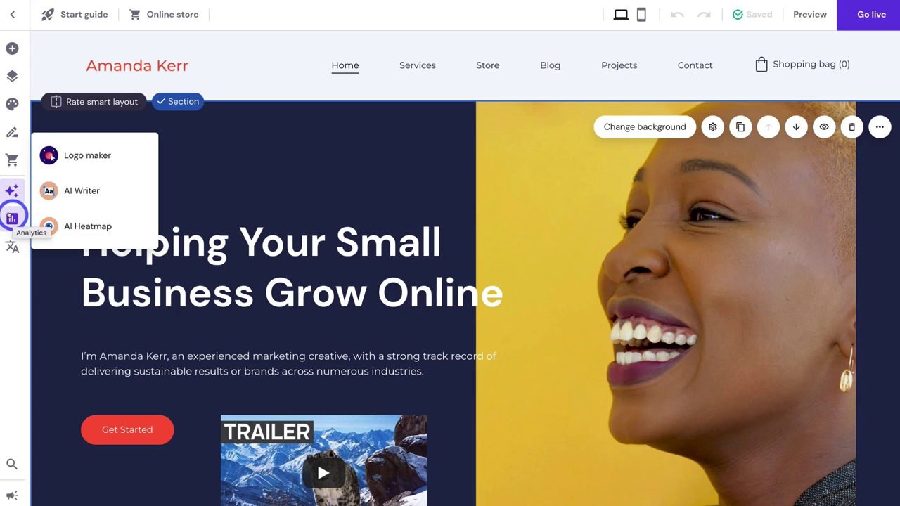
# View the site's analytics, then bring up the Languages panel.
pyautogui.click(12, 217)
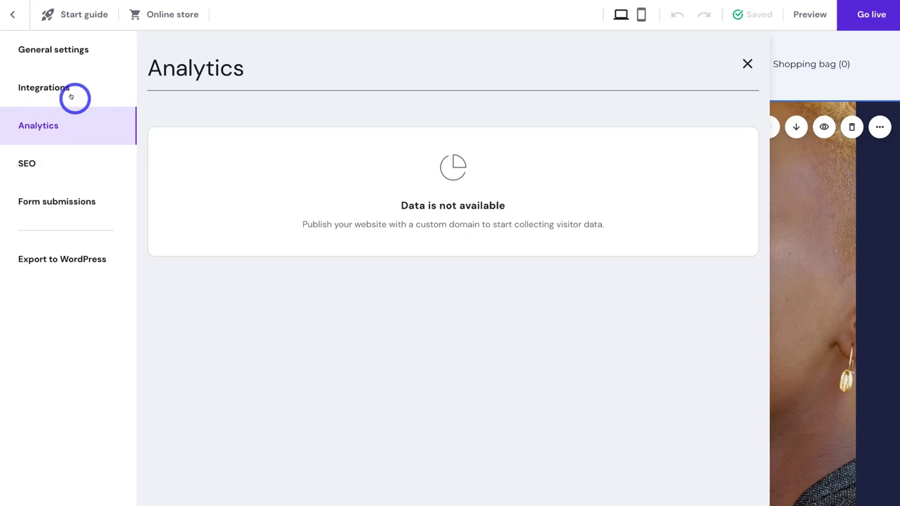
pyautogui.click(743, 64)
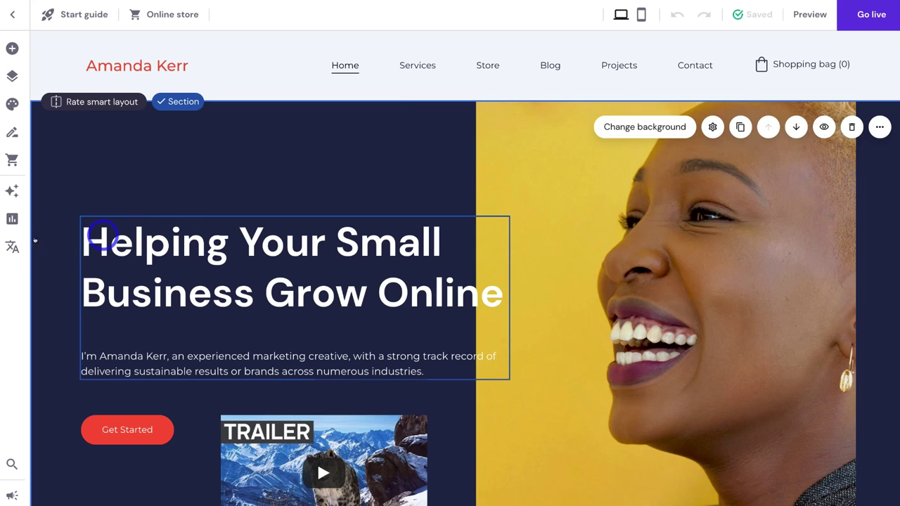
pyautogui.click(12, 246)
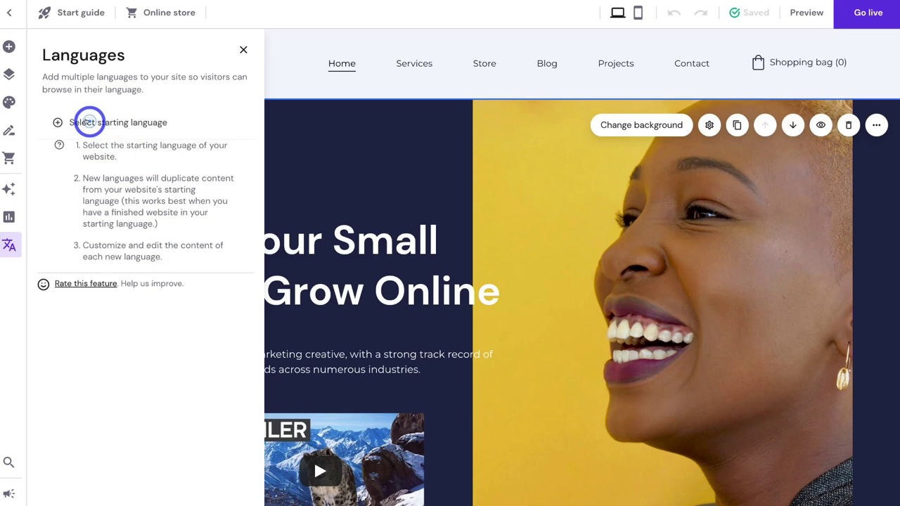
# Choose Español as the site's starting language, creating the ES version.
pyautogui.click(86, 122)
pyautogui.scroll(-4, 94, 147)
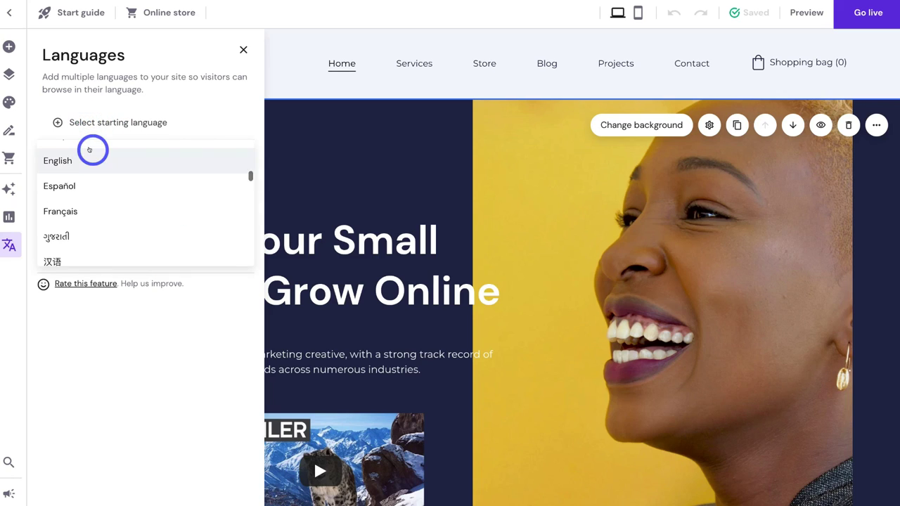
pyautogui.click(75, 184)
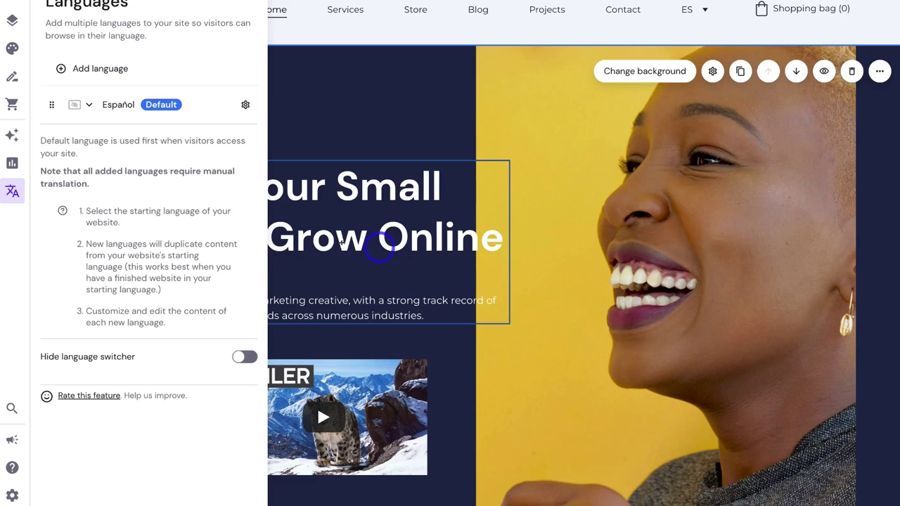
pyautogui.click(12, 496)
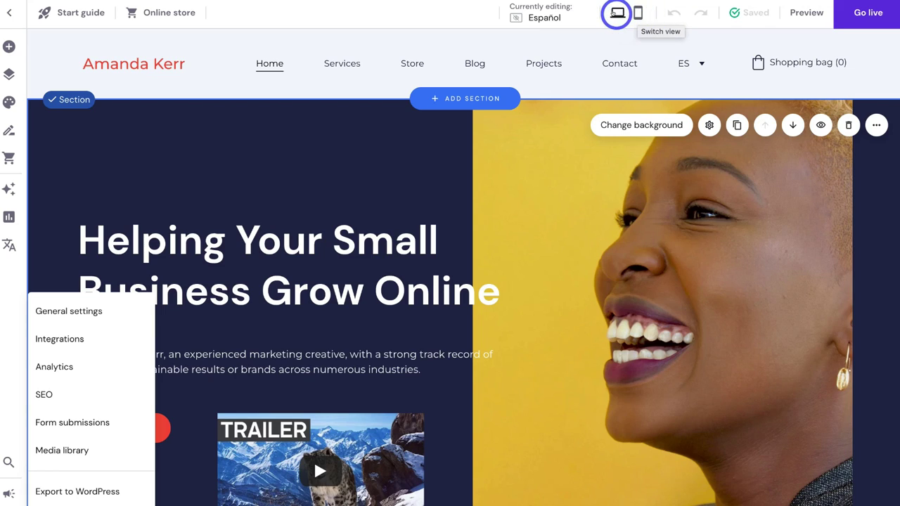
# Leave the editor for the Website manager dashboard.
pyautogui.moveTo(753, 14)
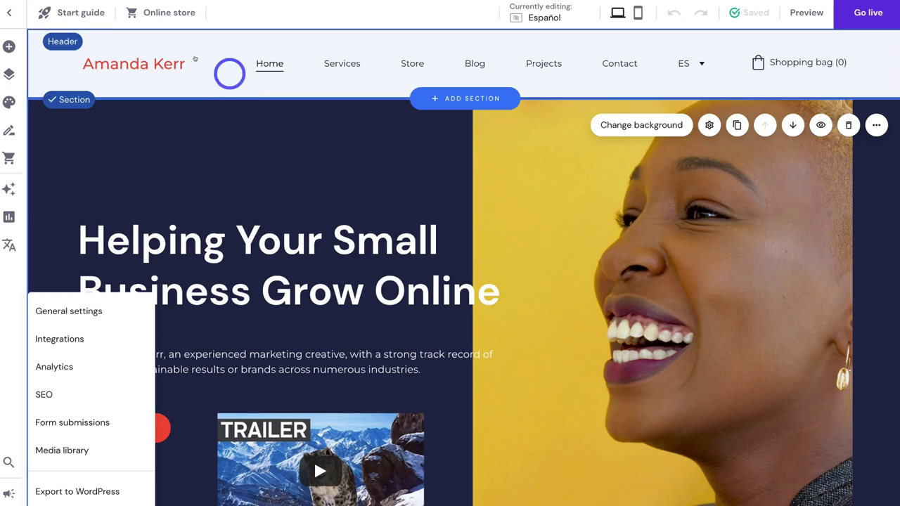
pyautogui.click(10, 13)
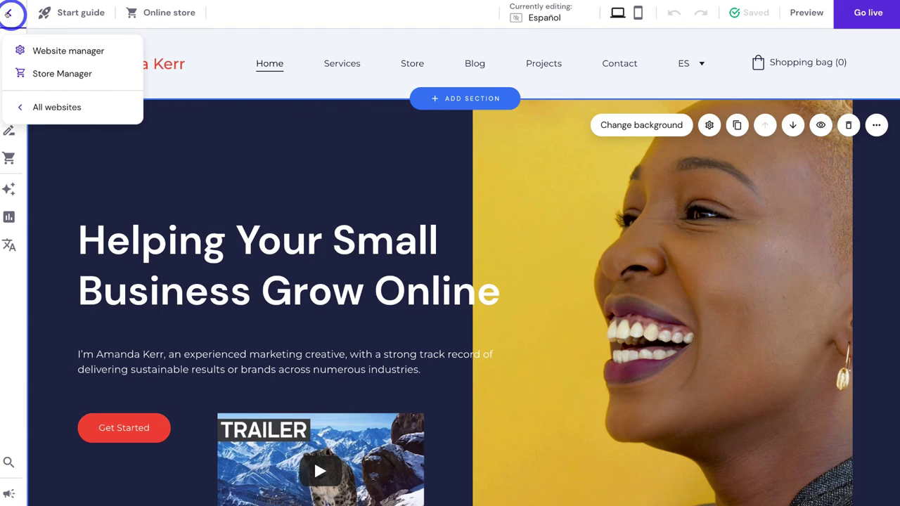
pyautogui.click(62, 50)
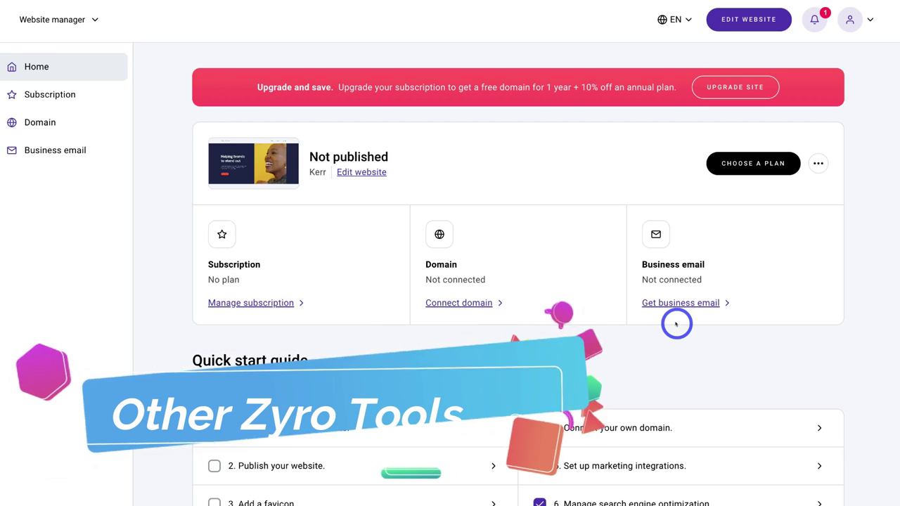
pyautogui.scroll(-3, 676, 324)
pyautogui.scroll(-8, 675, 323)
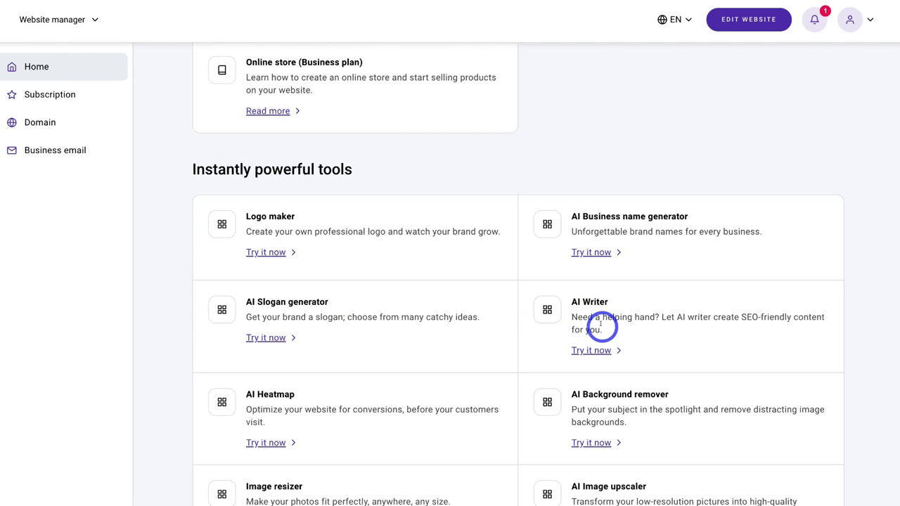
pyautogui.scroll(-1, 584, 323)
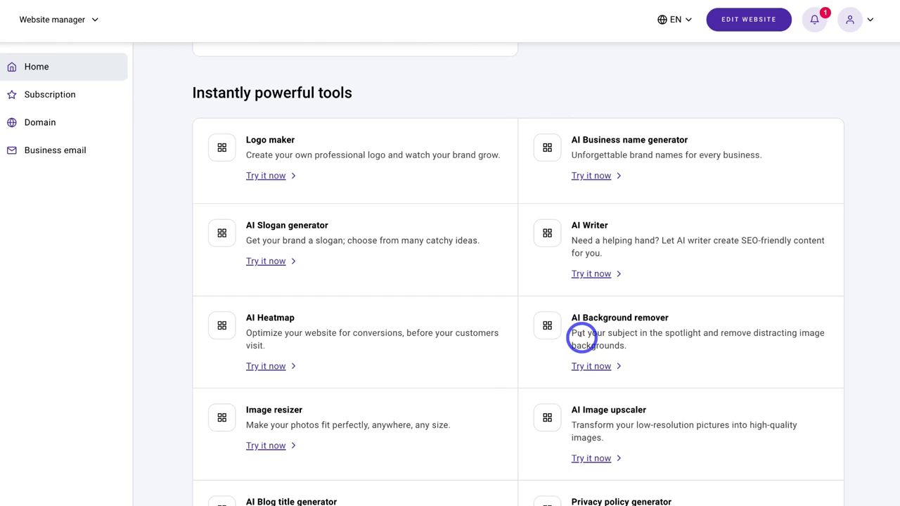
pyautogui.scroll(-1, 640, 334)
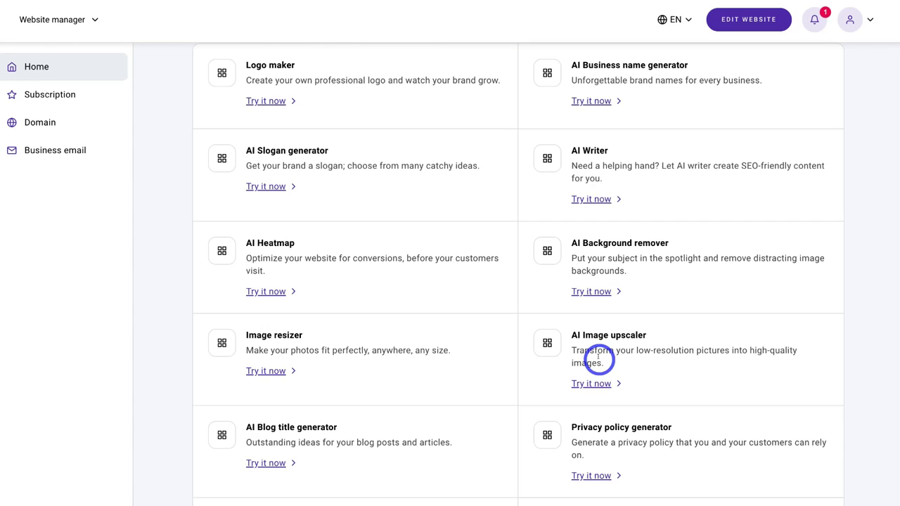
pyautogui.scroll(-1, 599, 359)
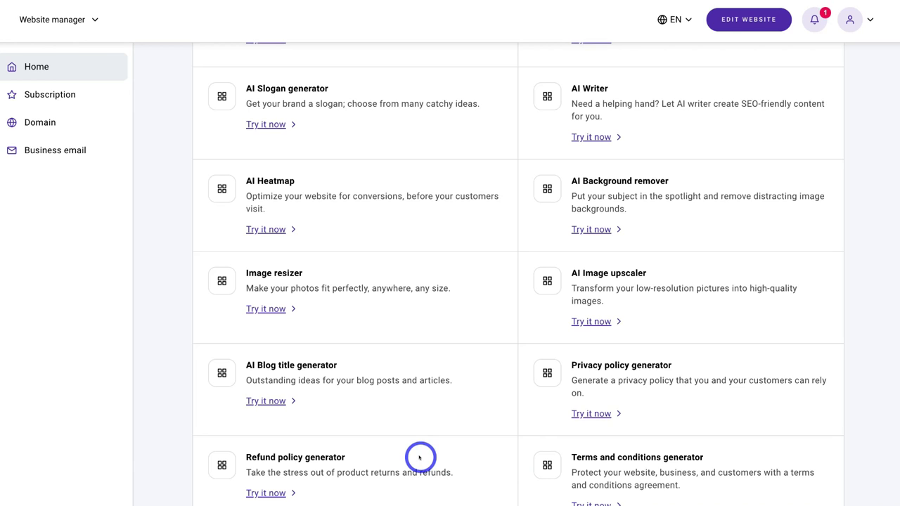
pyautogui.scroll(5, 420, 458)
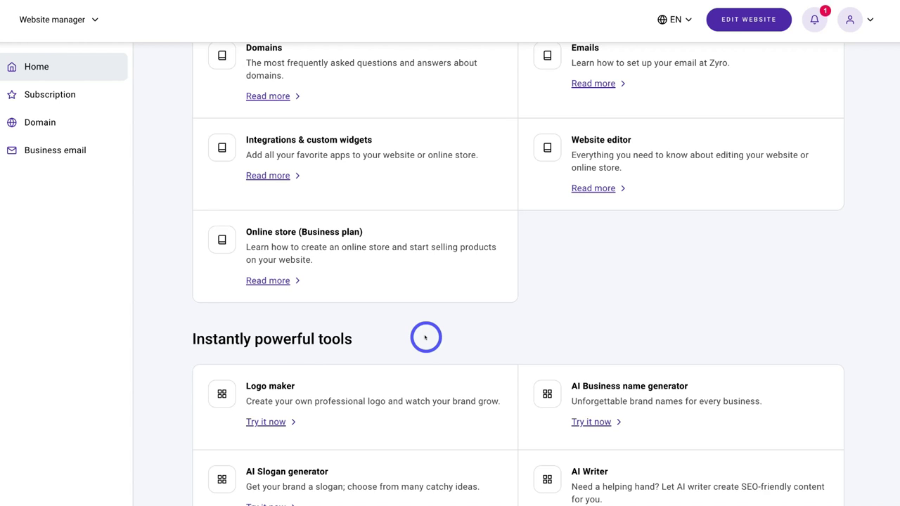
pyautogui.scroll(-5, 425, 337)
pyautogui.scroll(12, 426, 338)
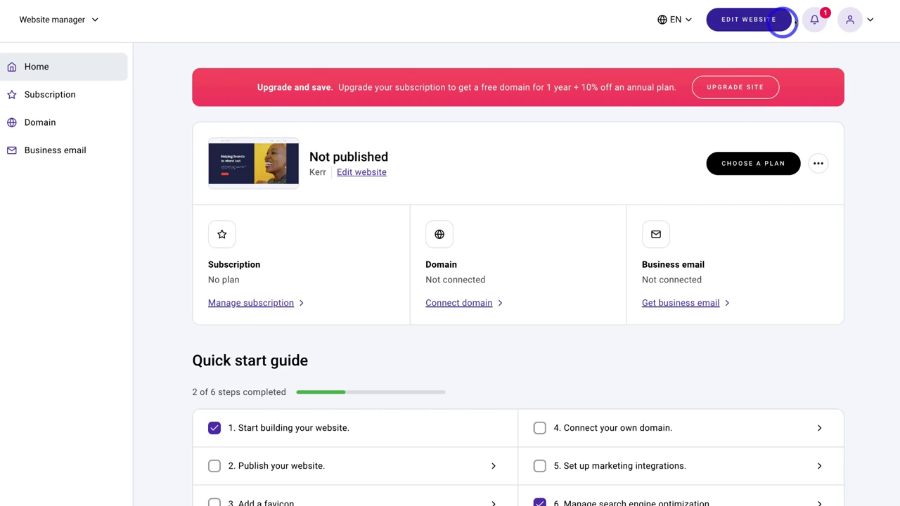
pyautogui.click(850, 20)
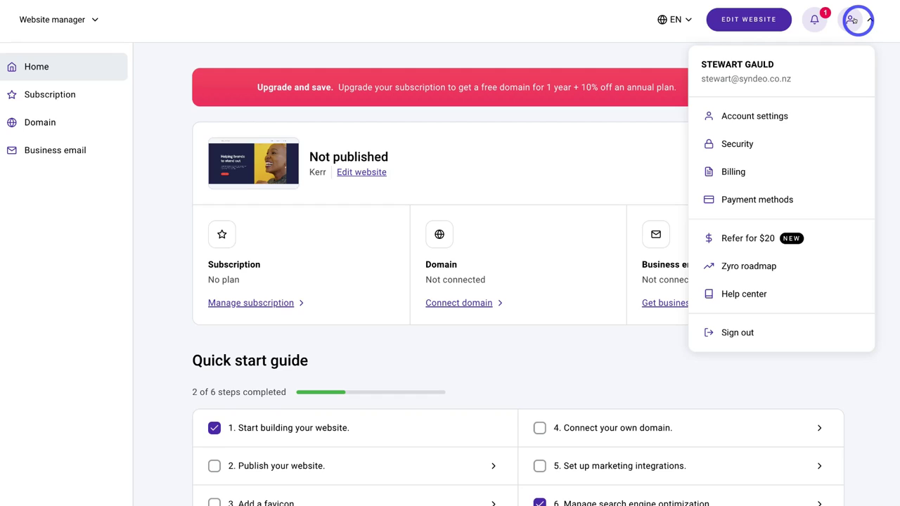
pyautogui.click(608, 122)
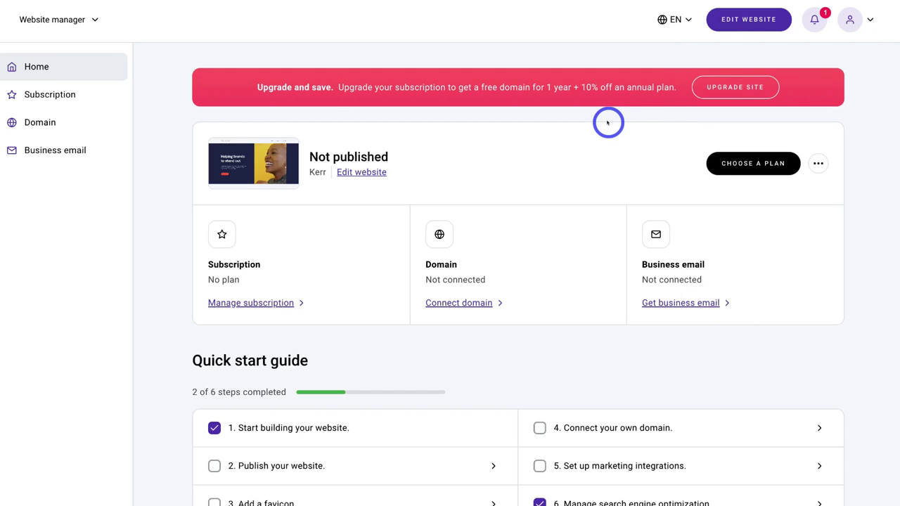